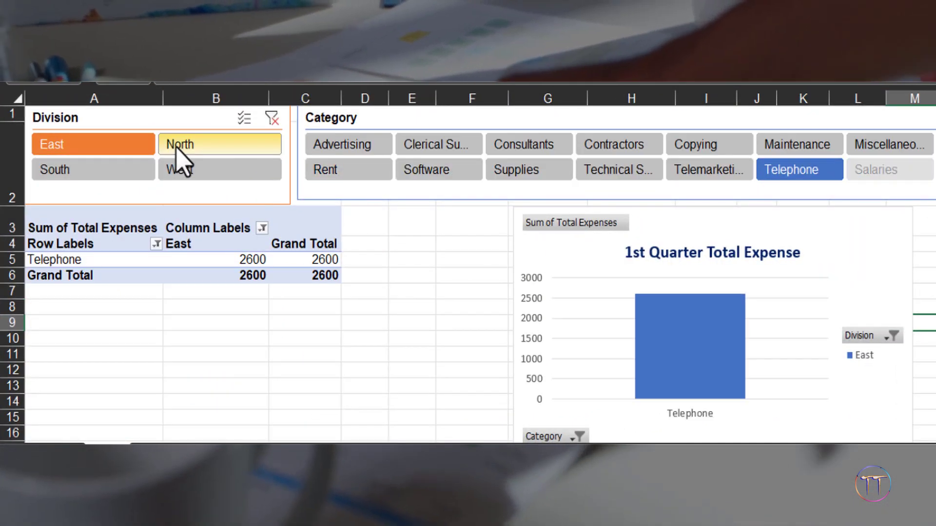
Add North and West to the Division slicer selection
ctrl+click(182, 148)
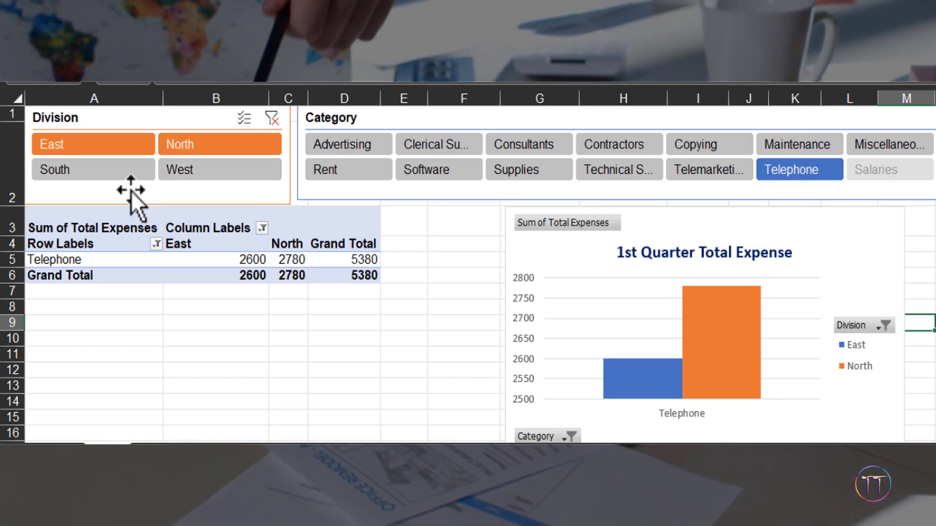
ctrl+click(190, 172)
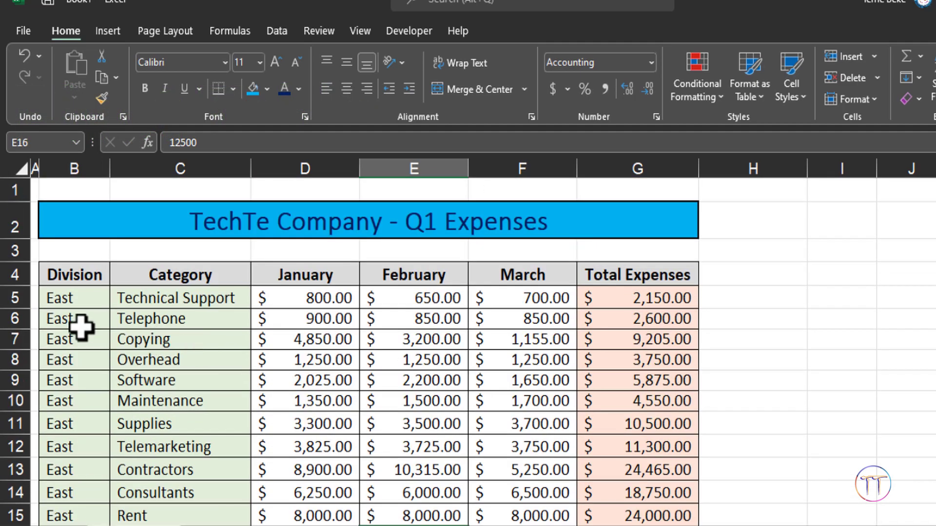
Select cell D6 in the expense data and bring up the Insert commands
scroll(94, 349, down, 2)
scroll(94, 331, up, 2)
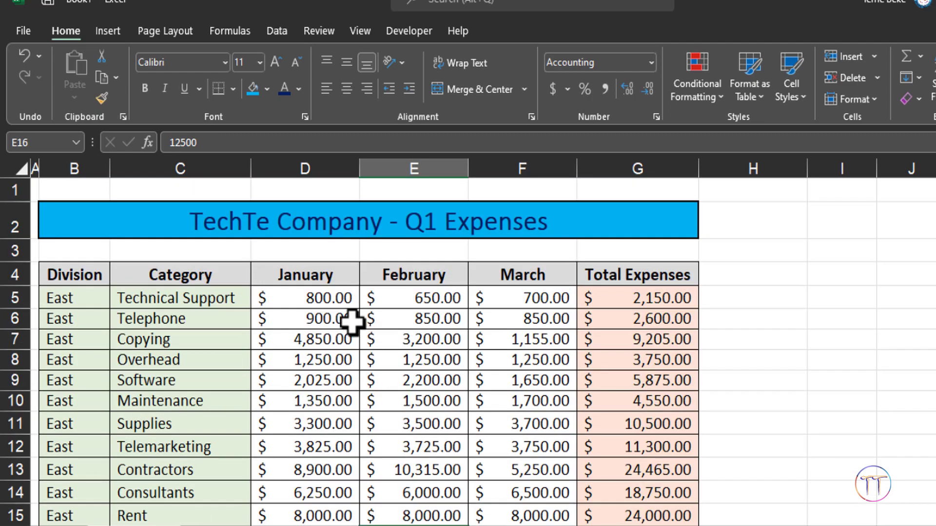
click(353, 319)
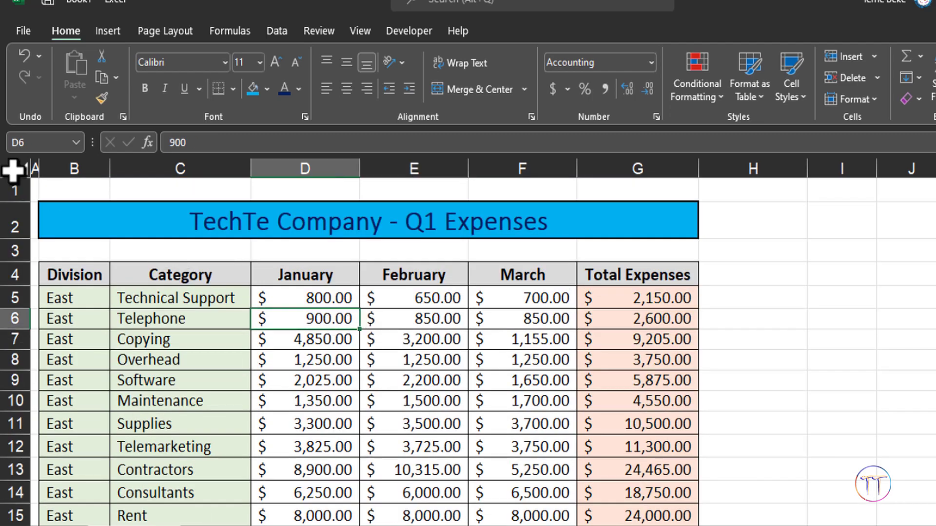
click(108, 32)
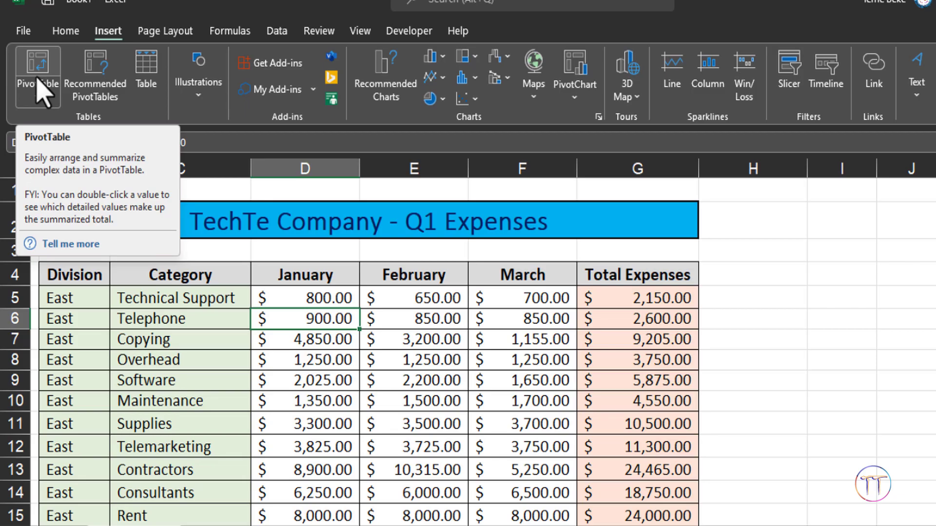
Create PivotTable1 on a new worksheet from the expense range B4:G62
click(37, 78)
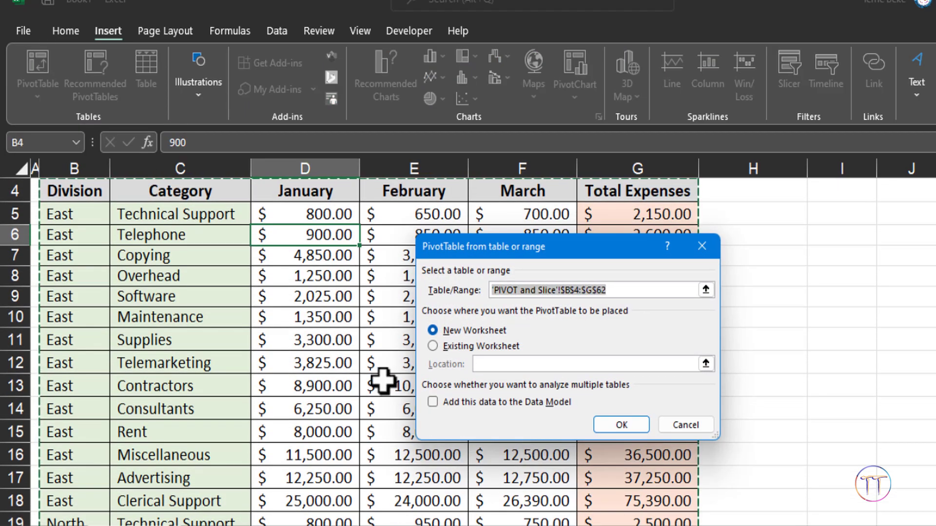
scroll(299, 317, up, 1)
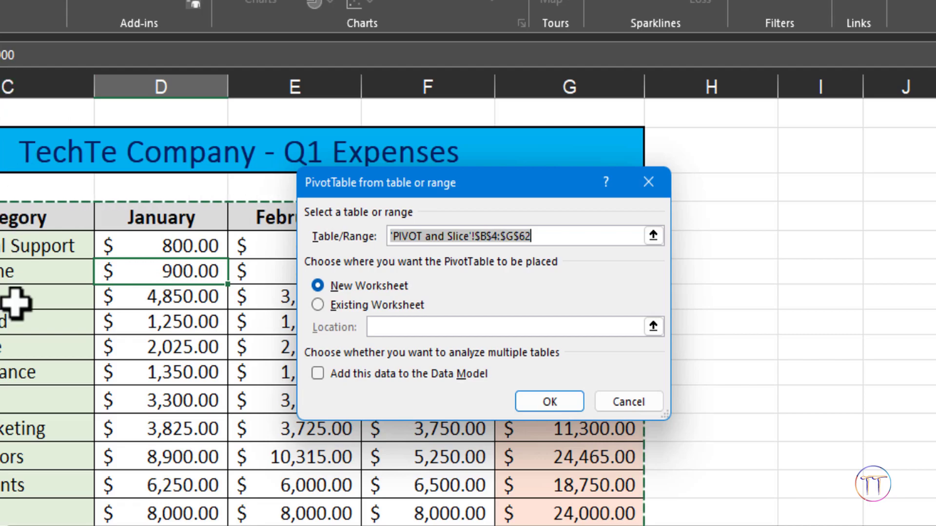
scroll(16, 302, down, 5)
scroll(16, 303, down, 5)
scroll(16, 302, down, 5)
scroll(16, 302, down, 3)
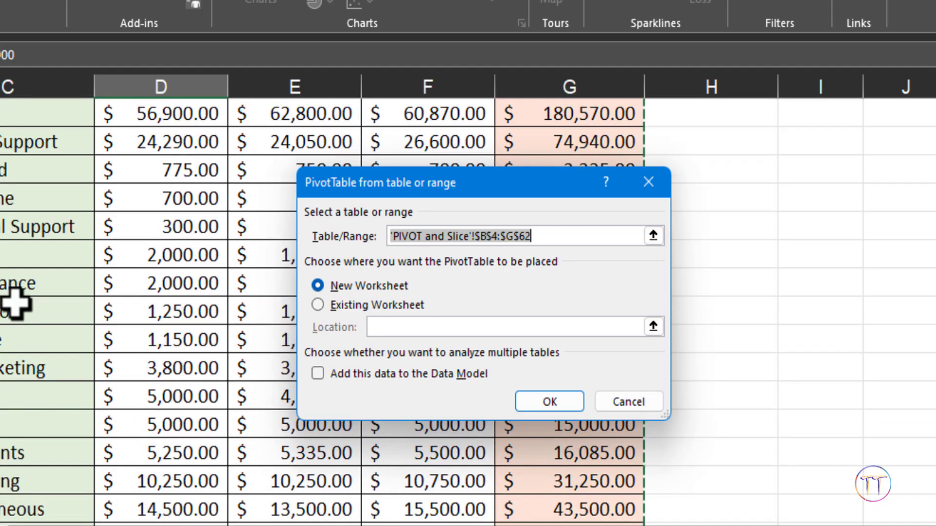
scroll(16, 303, down, 3)
scroll(16, 303, up, 6)
scroll(16, 304, up, 1)
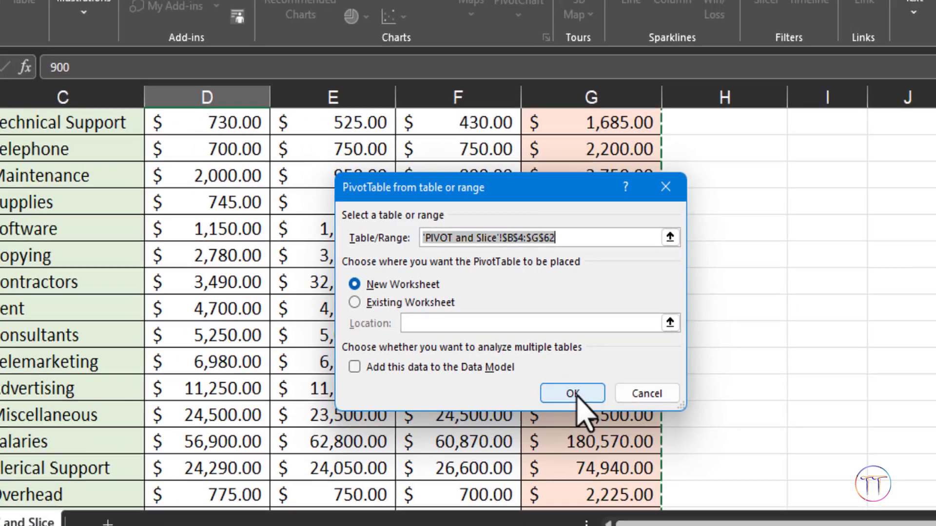
click(550, 401)
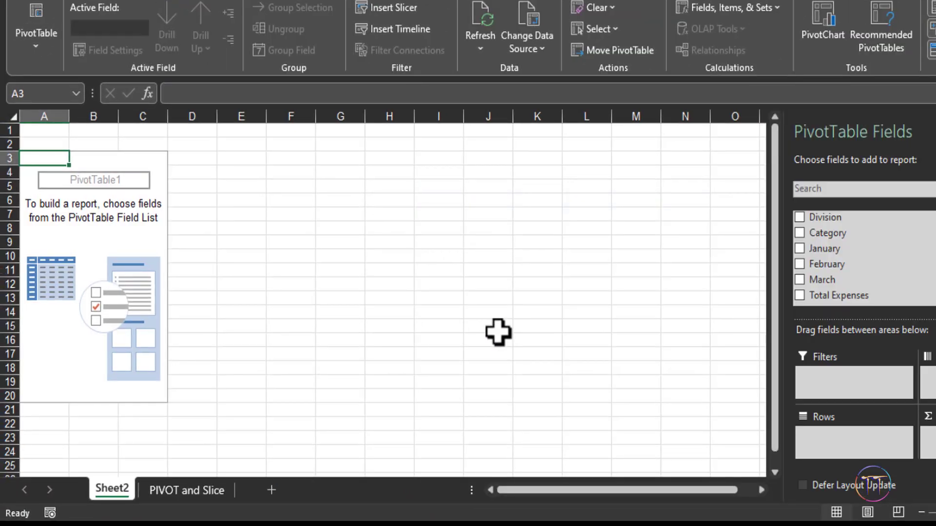
Look through the empty PivotTable's Analyze and Design tools, then return to the PIVOT and Slice sheet
click(98, 247)
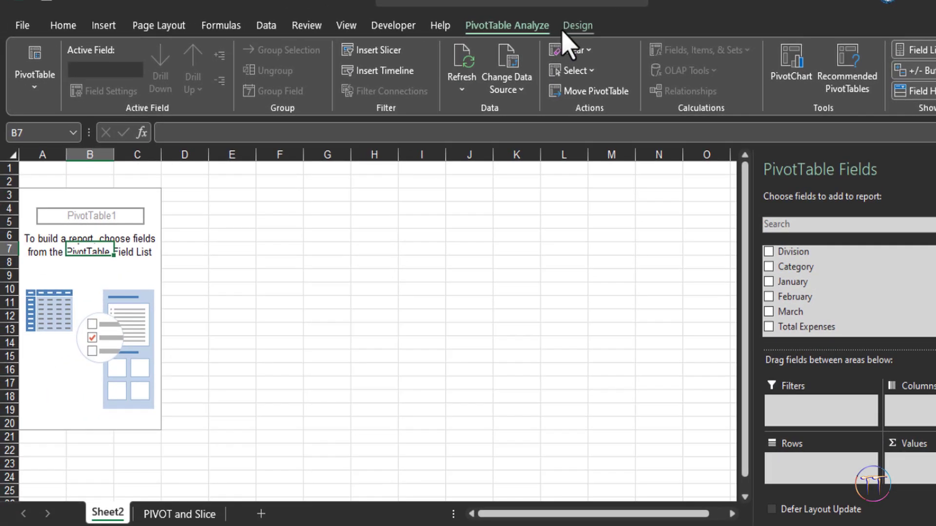
click(375, 289)
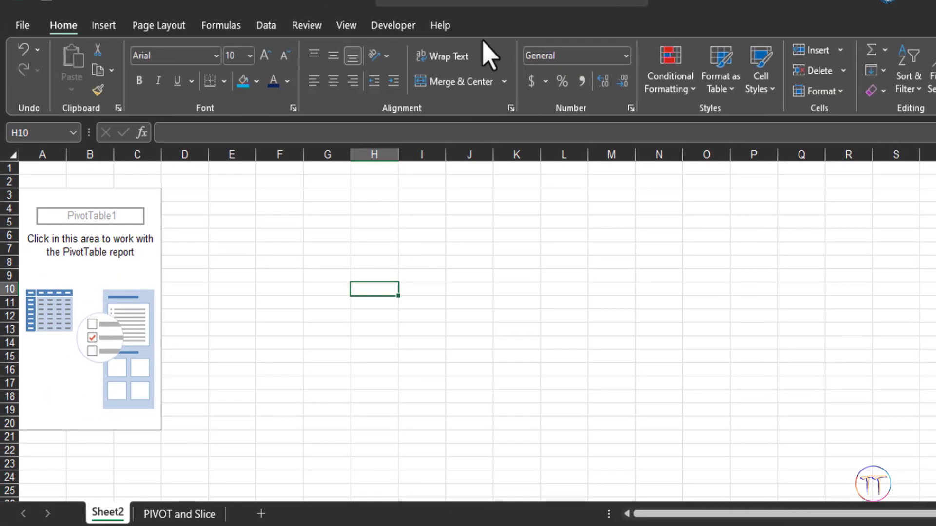
click(99, 285)
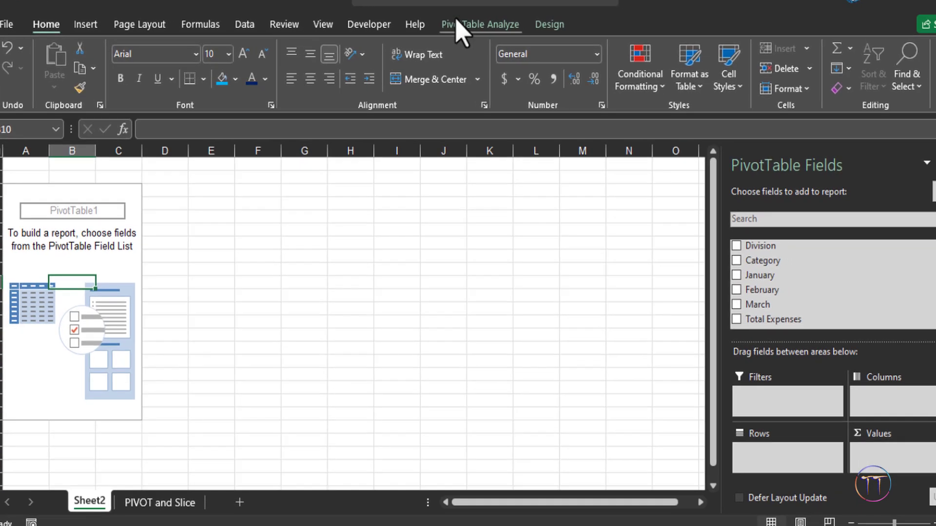
click(495, 26)
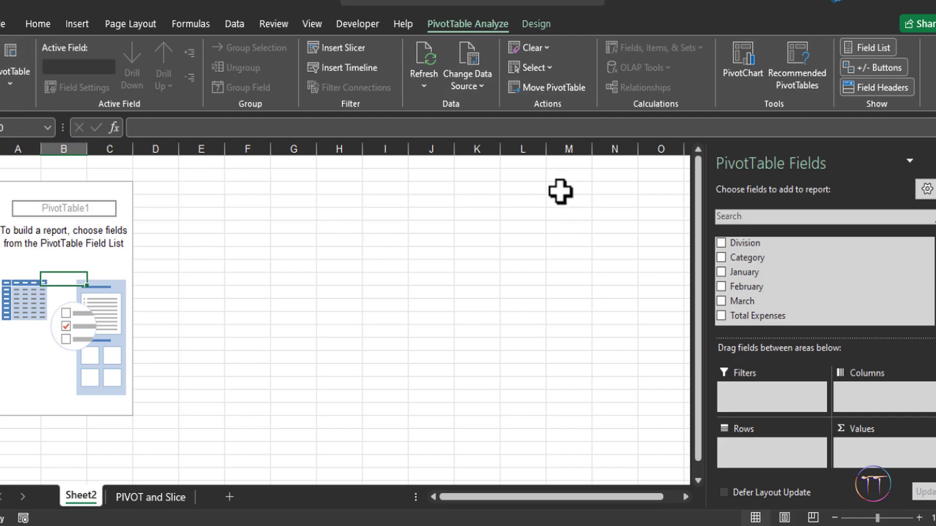
click(536, 26)
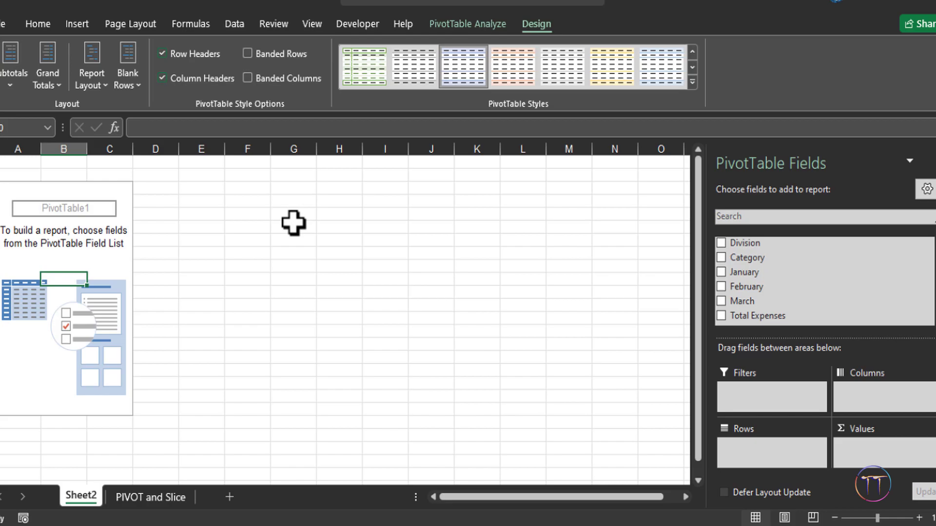
click(458, 24)
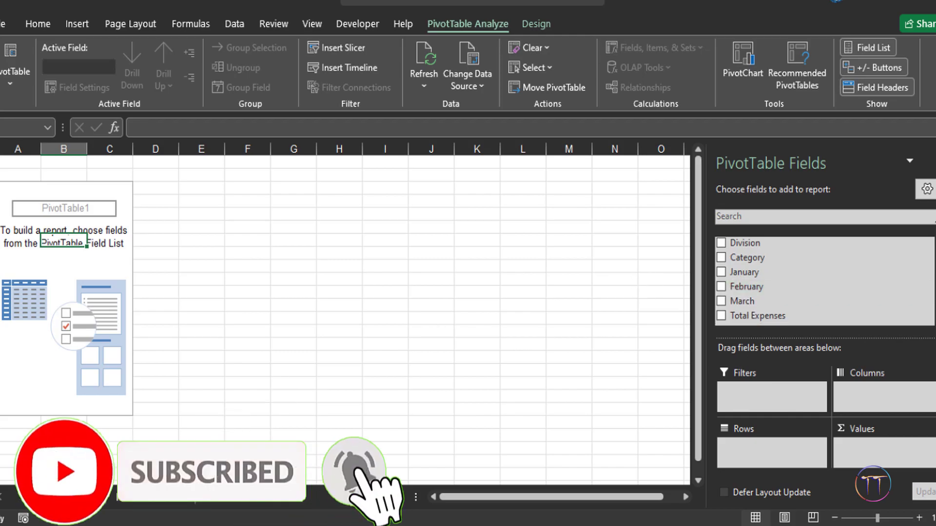
click(146, 505)
scroll(171, 375, up, 10)
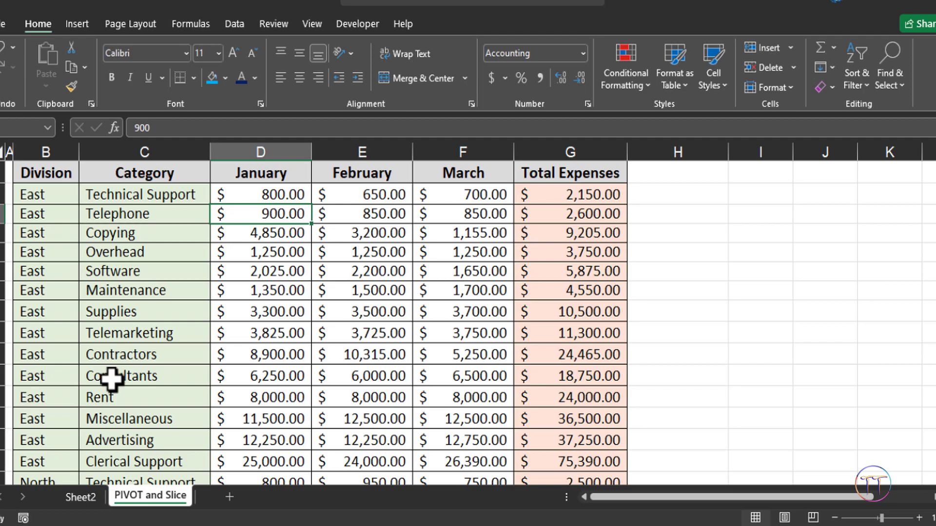
click(82, 498)
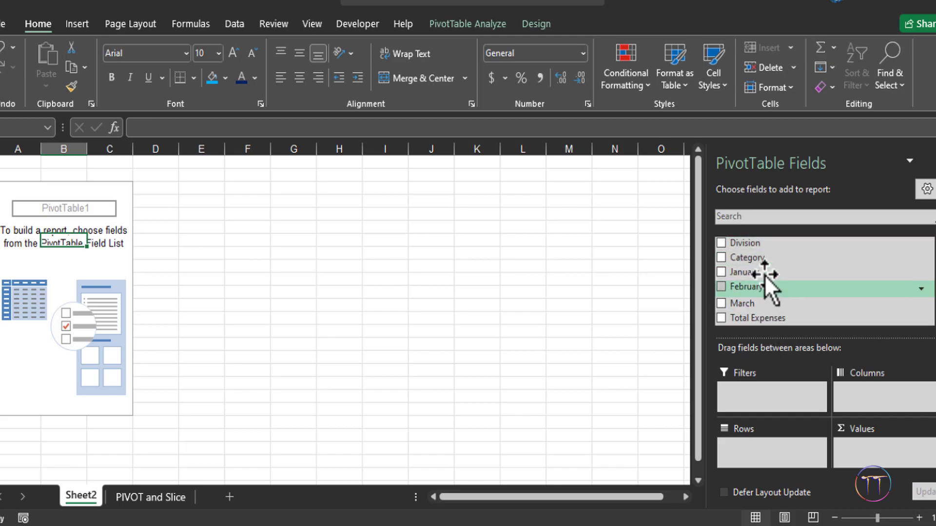
click(760, 216)
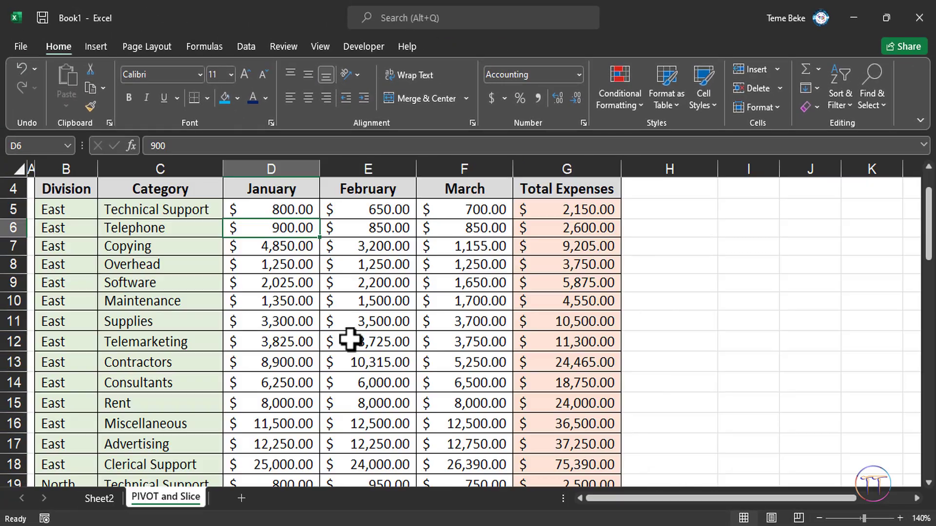
scroll(349, 340, up, 1)
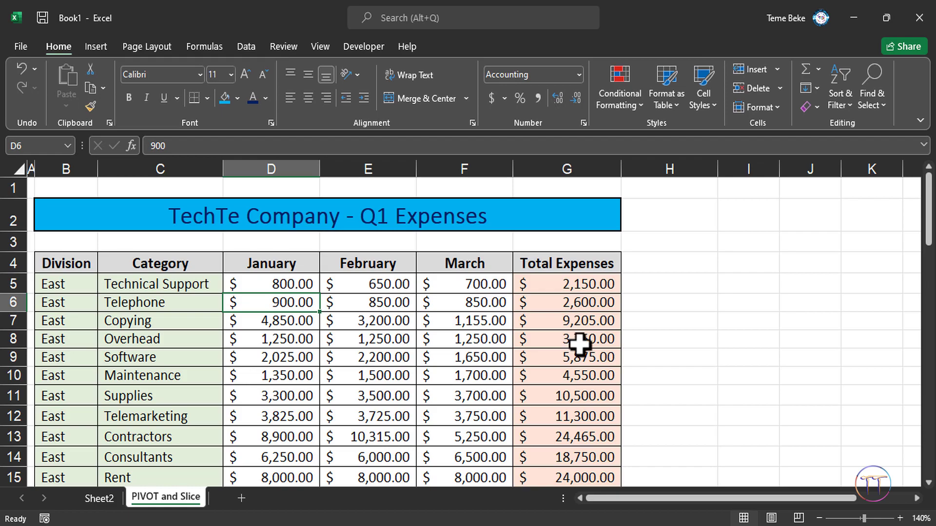
On Sheet2, add Total Expenses to the PivotTable values as a sum
click(99, 498)
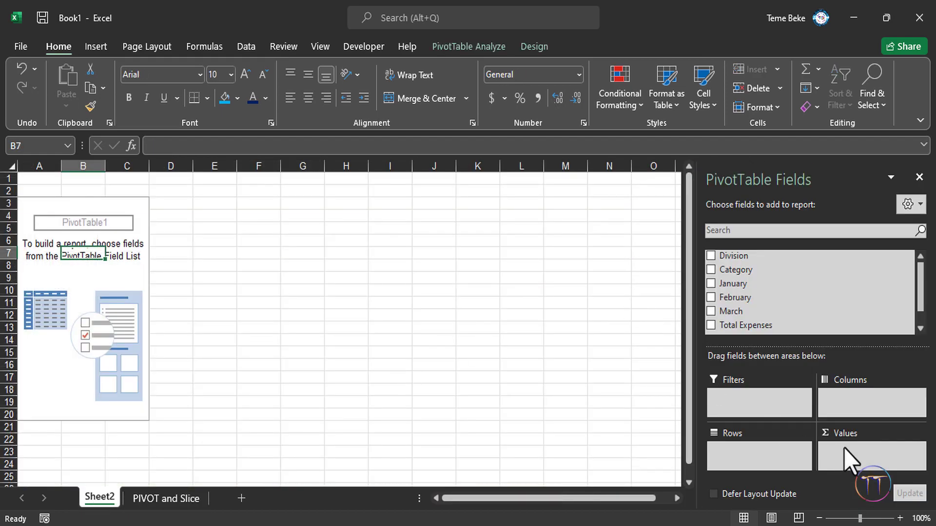
mouse_move(782, 328)
mouse_down()
mouse_move(754, 329)
mouse_move(866, 459)
mouse_up()
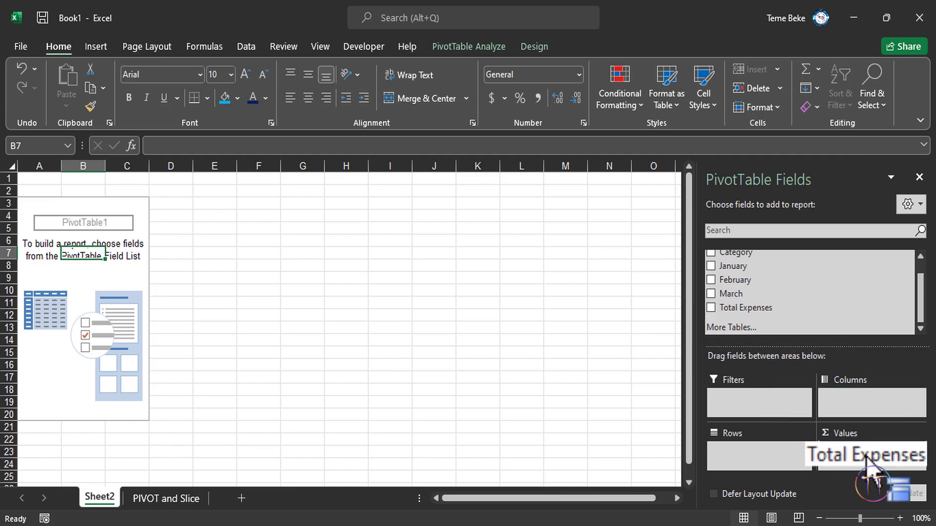
drag(866, 459, 866, 460)
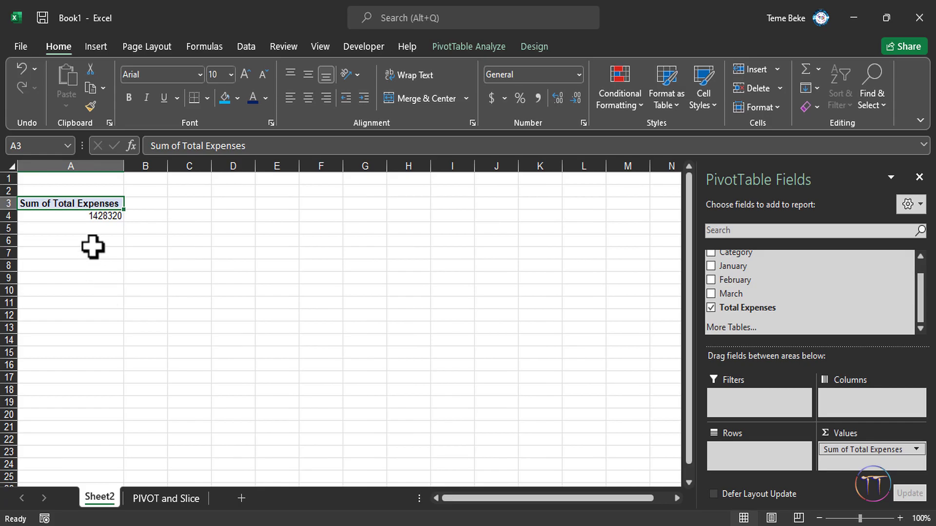
click(101, 218)
ctrl+scroll(101, 219, up, 5)
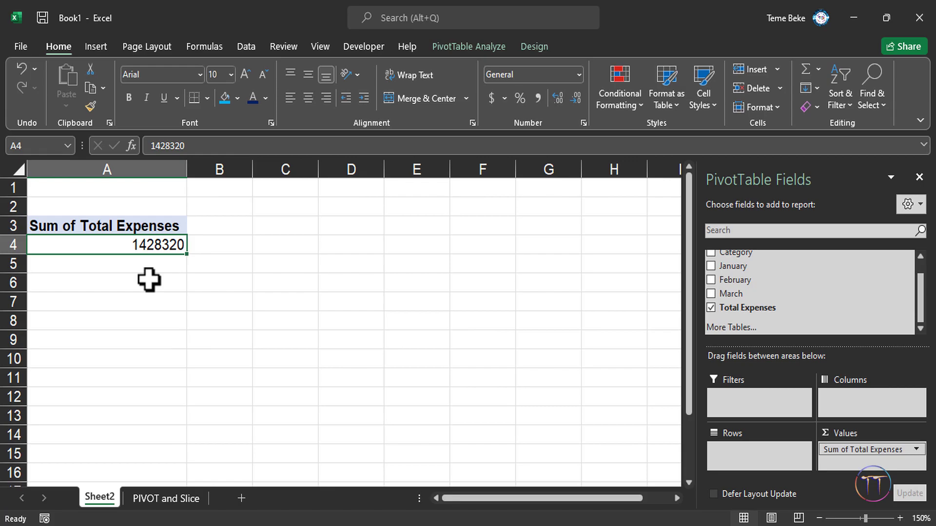
scroll(755, 307, up, 1)
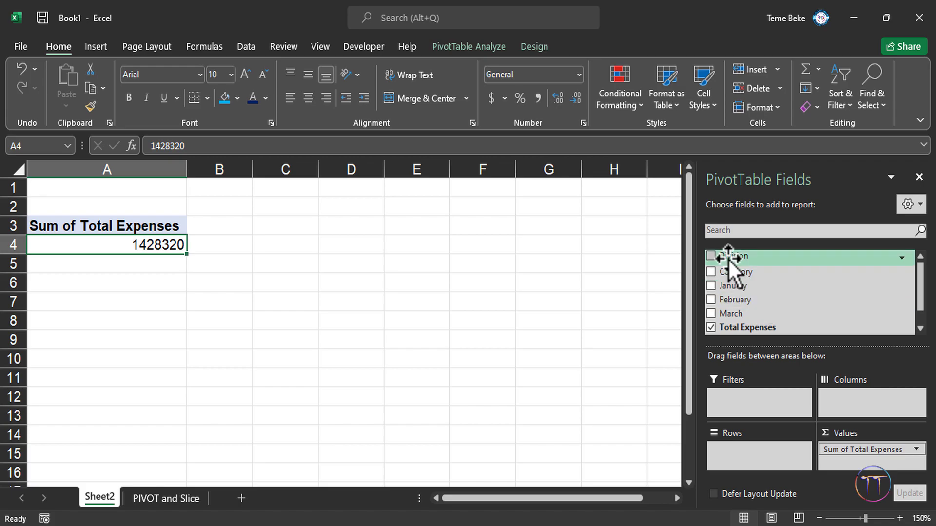
Break the total down by Division, moving the divisions from columns into rows
drag(727, 259, 860, 401)
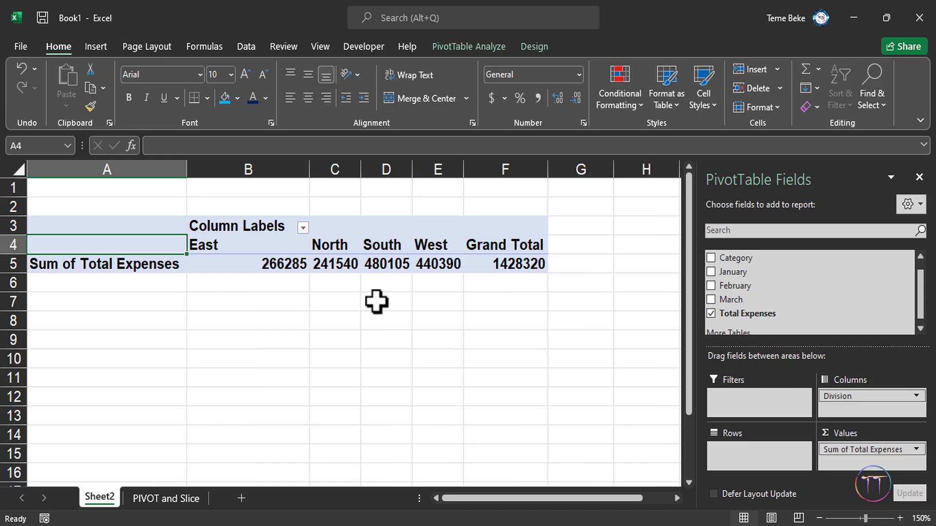
drag(309, 170, 288, 169)
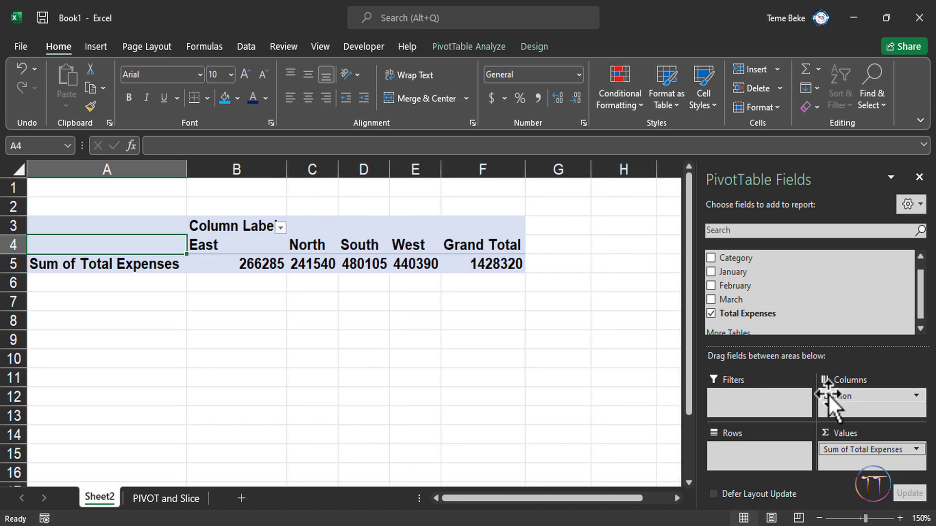
drag(831, 396, 756, 455)
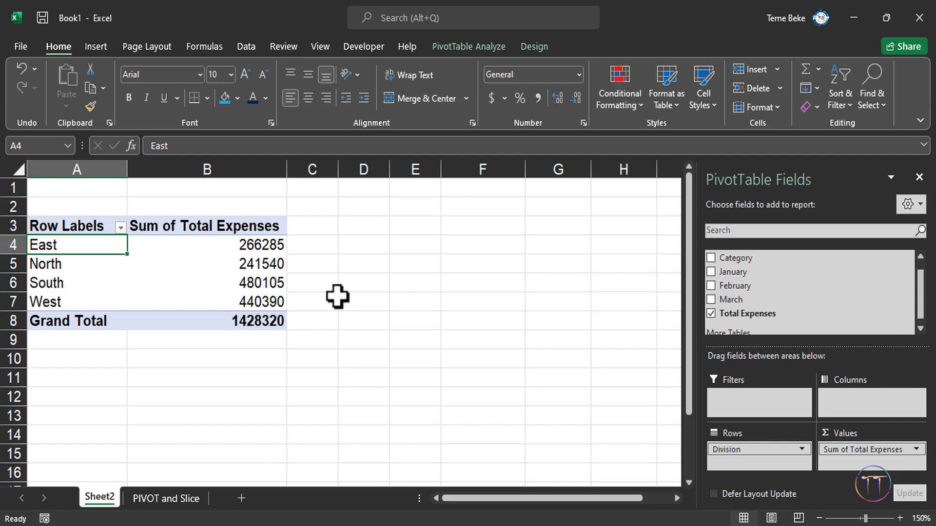
Lay out expense categories as rows against East, North, South and West division columns
drag(735, 262, 841, 407)
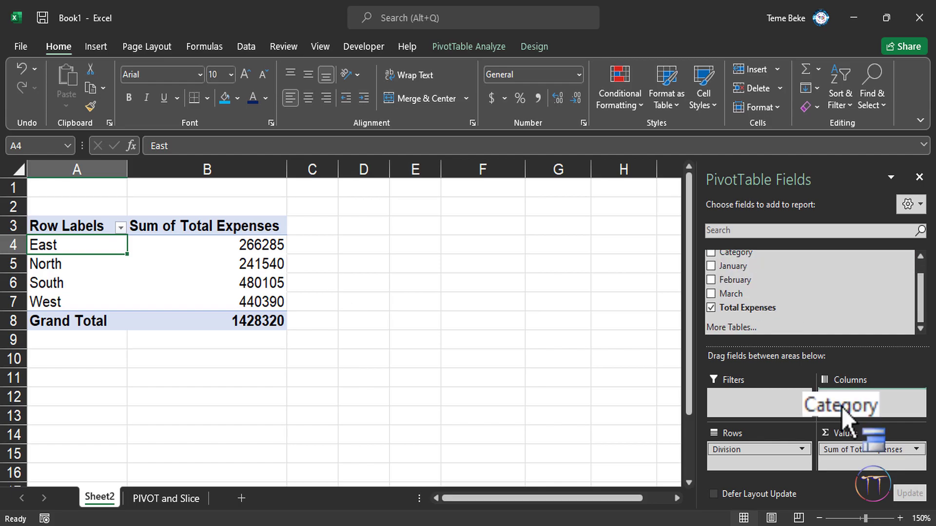
drag(495, 498, 476, 492)
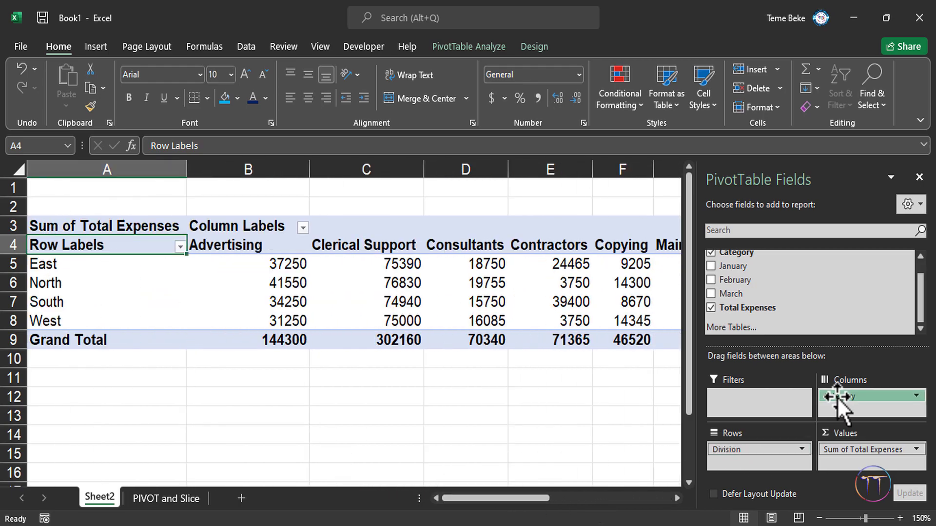
mouse_move(837, 396)
mouse_down()
mouse_move(750, 466)
mouse_move(855, 402)
mouse_up()
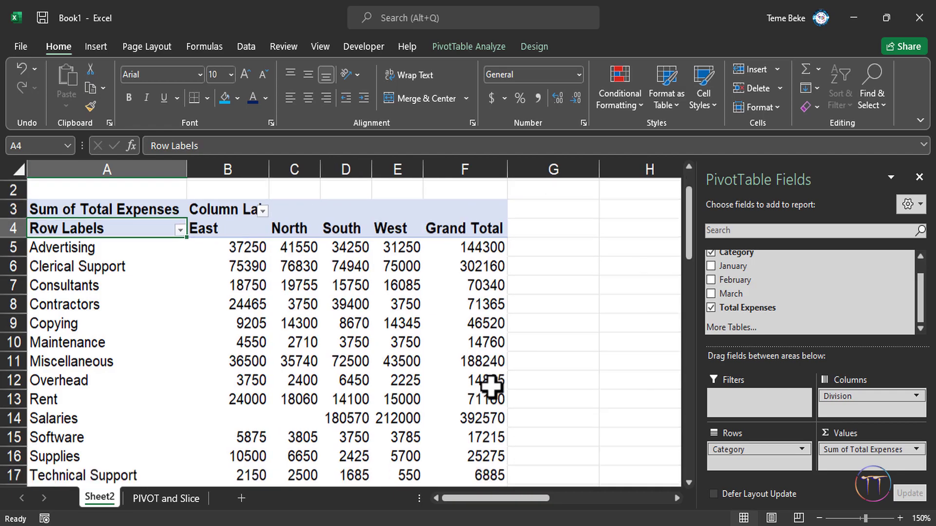
scroll(492, 387, down, 1)
scroll(491, 388, up, 1)
mouse_move(491, 388)
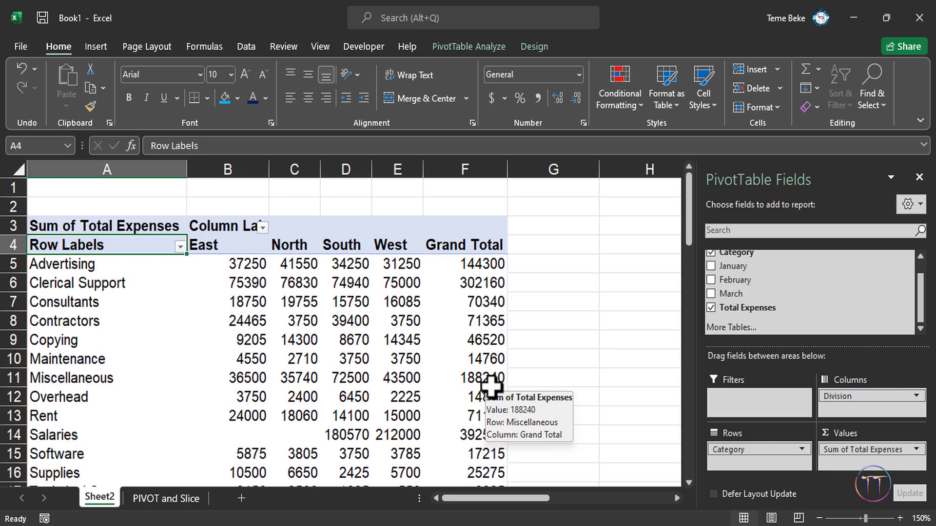
scroll(492, 388, down, 1)
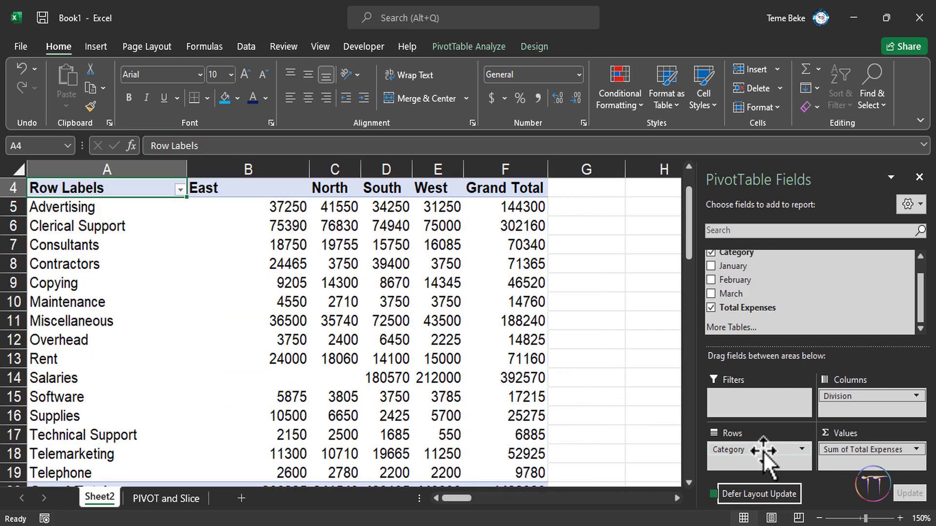
Try adding January as a sub-level under each category, then undo it
drag(762, 451, 731, 272)
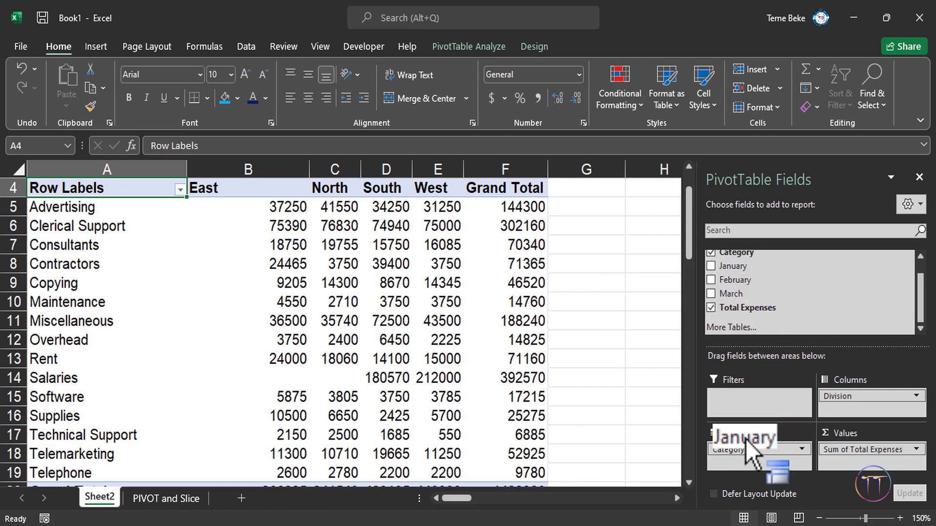
drag(731, 272, 729, 453)
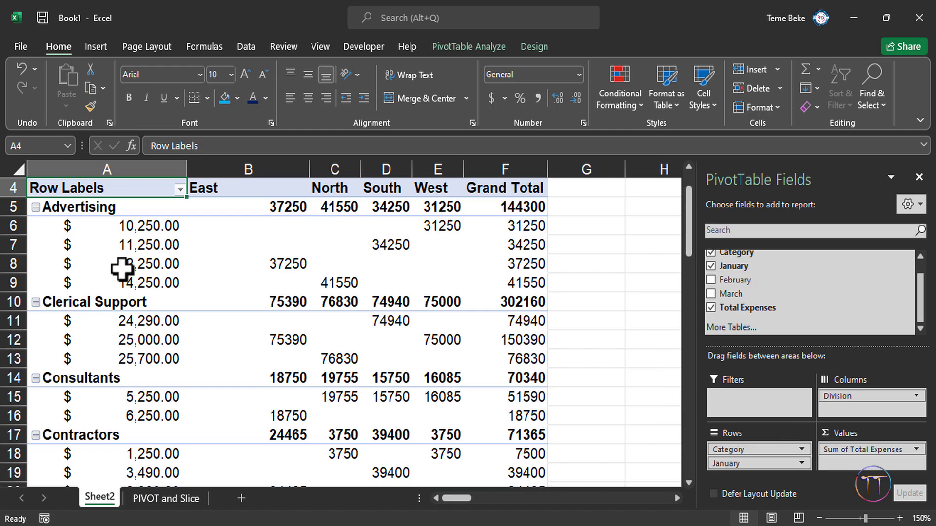
scroll(163, 210, up, 1)
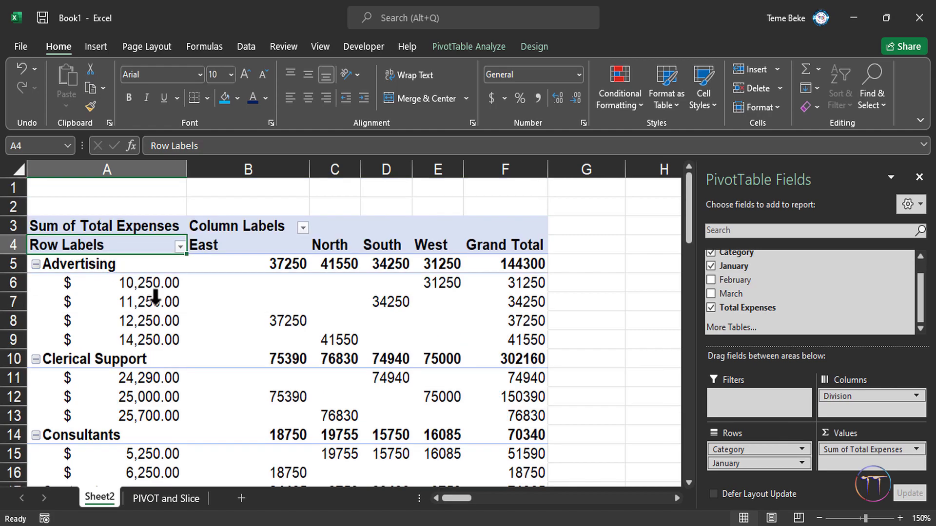
scroll(192, 309, down, 3)
scroll(192, 309, down, 9)
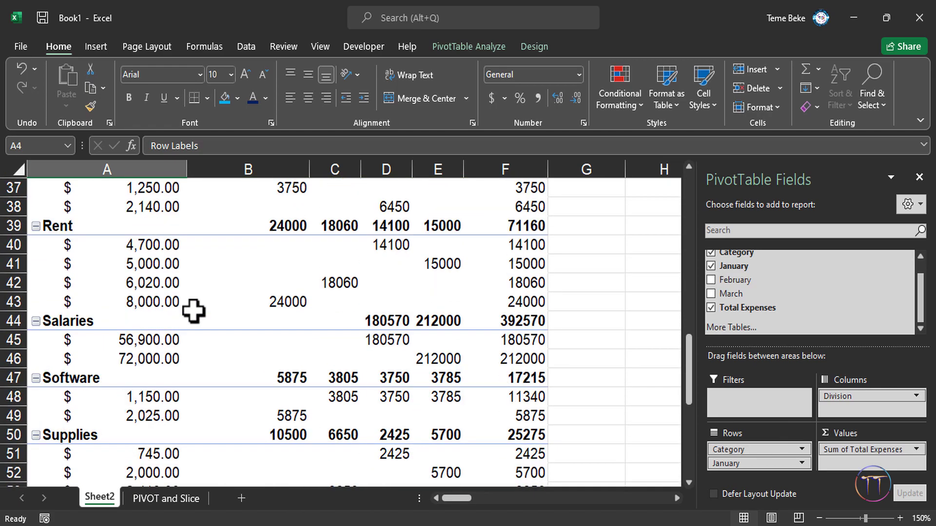
scroll(192, 309, down, 5)
key(ctrl+z)
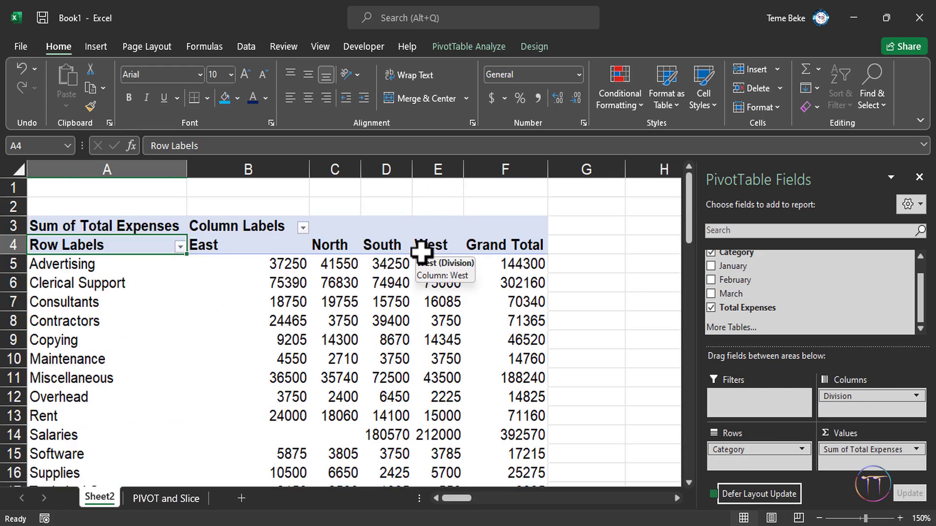
Close the PivotTable Fields pane and bring up the PivotTable Analyze commands
mouse_move(431, 244)
click(292, 301)
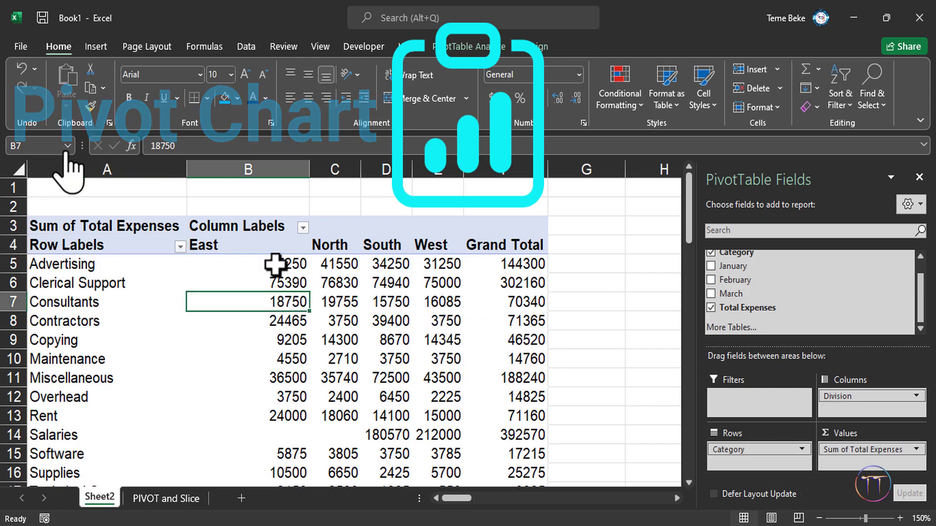
click(918, 177)
scroll(439, 314, down, 2)
click(391, 301)
scroll(389, 301, up, 2)
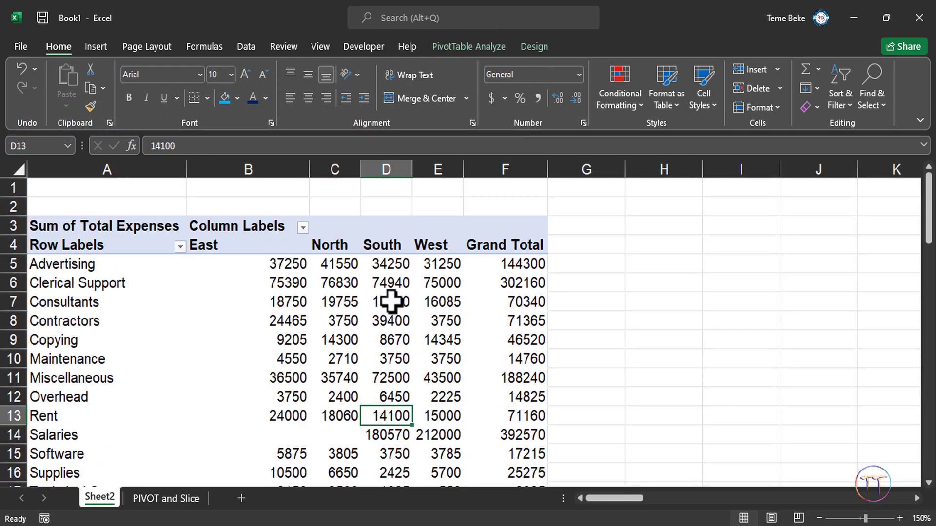
scroll(481, 44, down, 1)
click(480, 46)
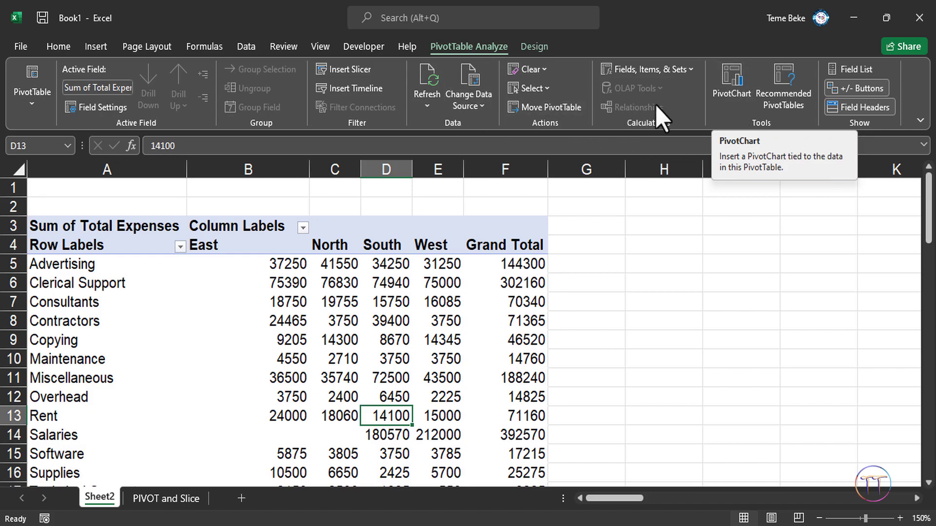
Insert a plain Line PivotChart of total expenses by category, one line per division
click(726, 95)
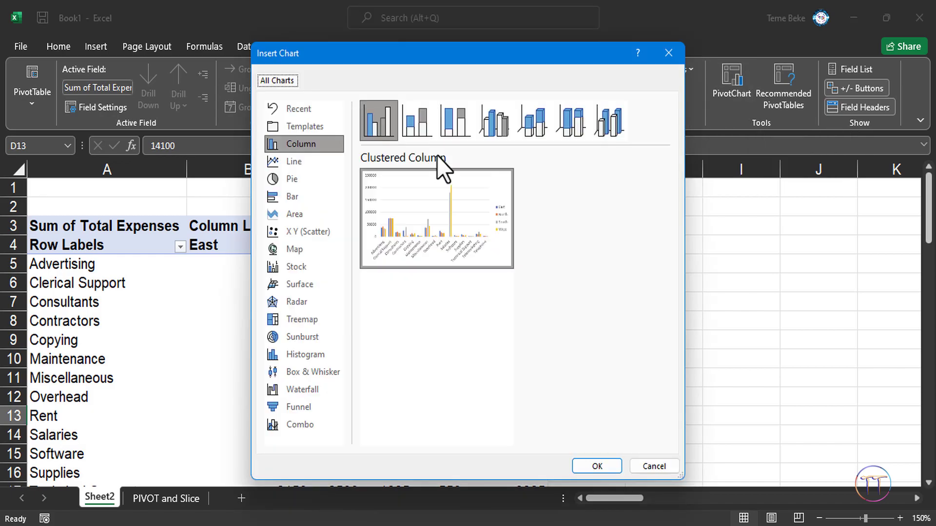
drag(454, 56, 630, 57)
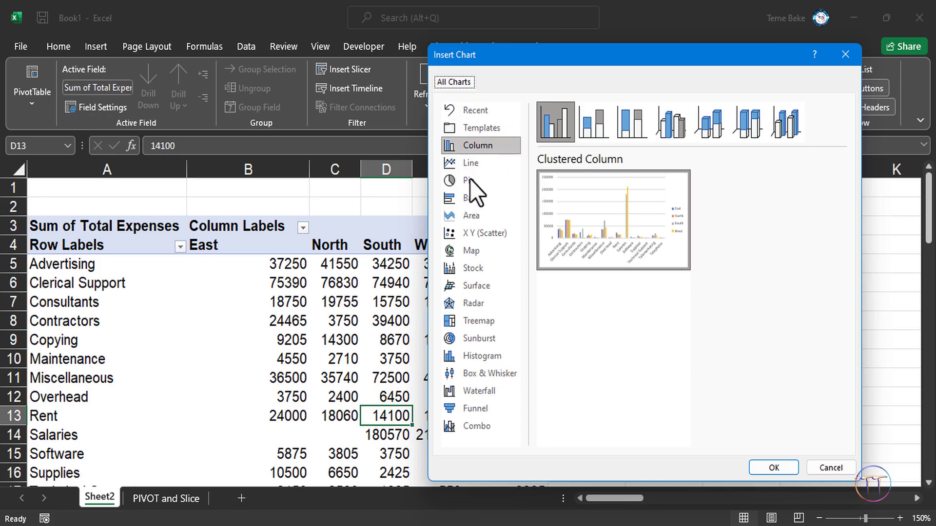
click(472, 162)
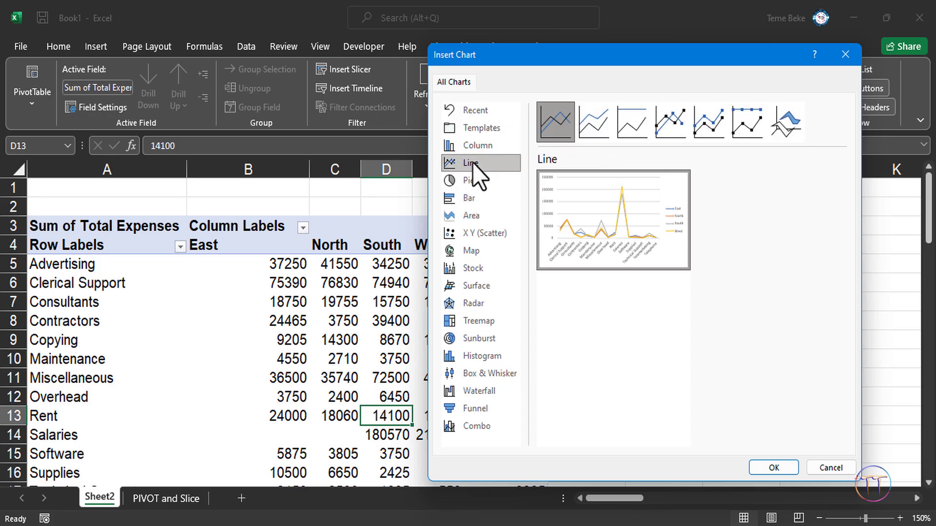
click(548, 95)
mouse_move(589, 98)
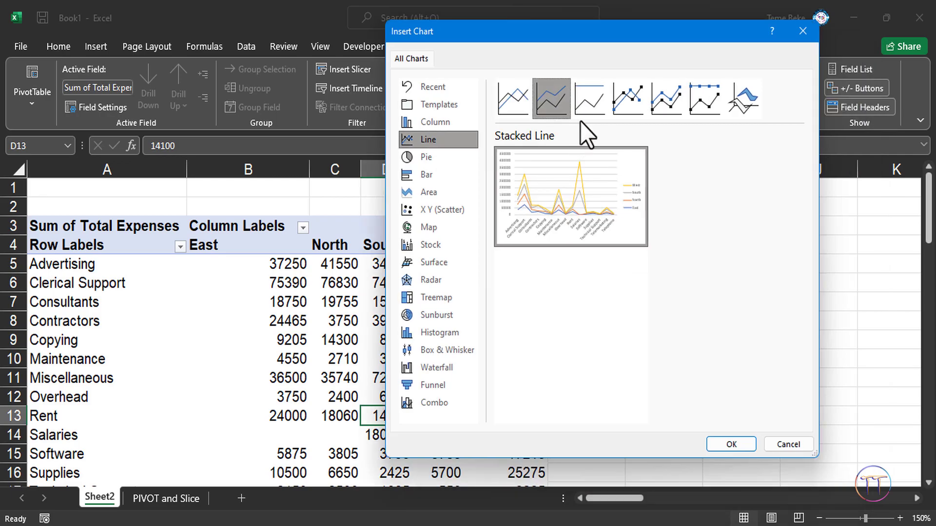
click(586, 105)
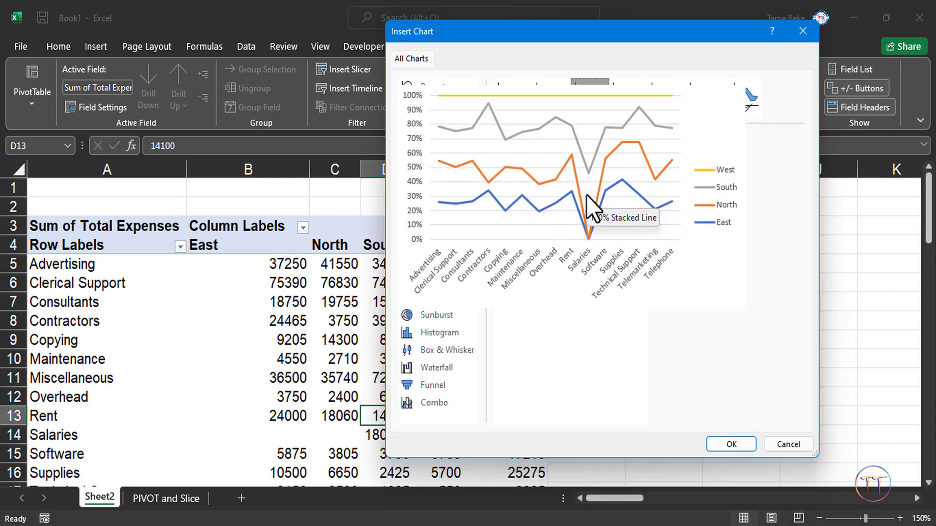
click(628, 97)
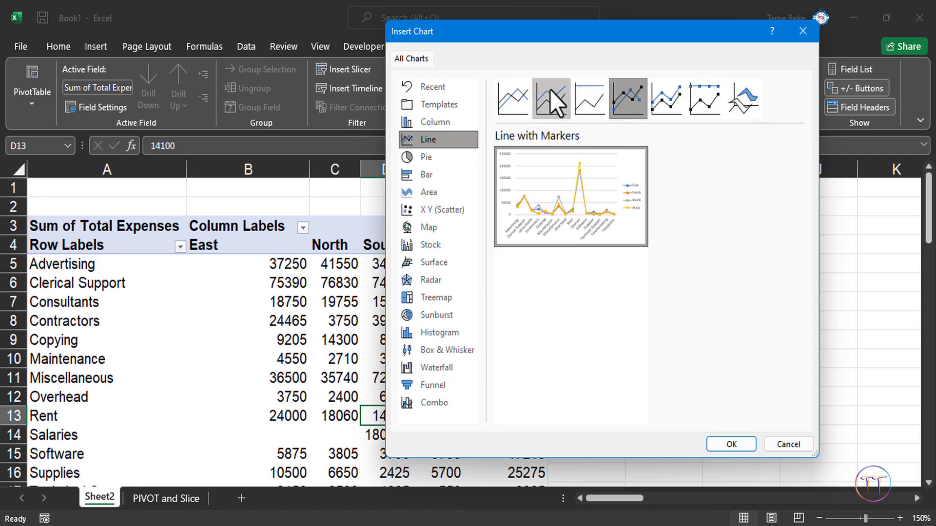
click(503, 94)
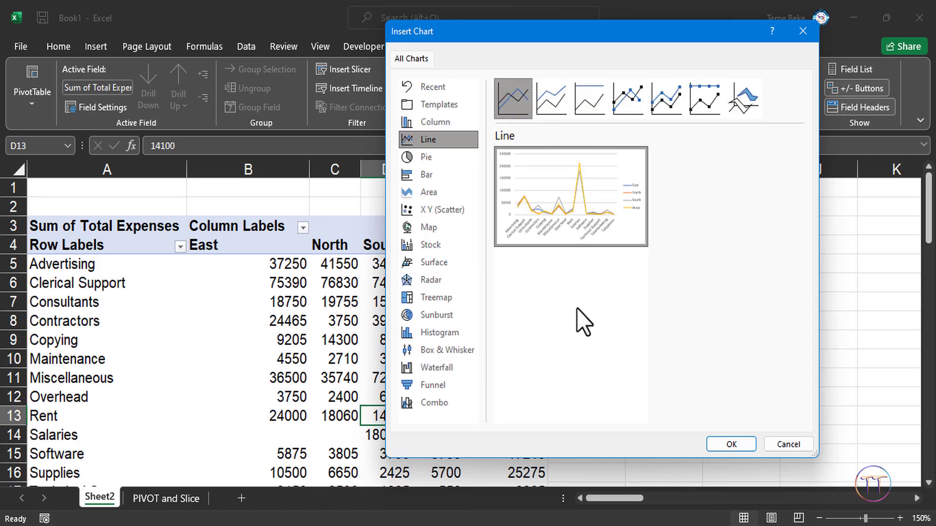
key(Return)
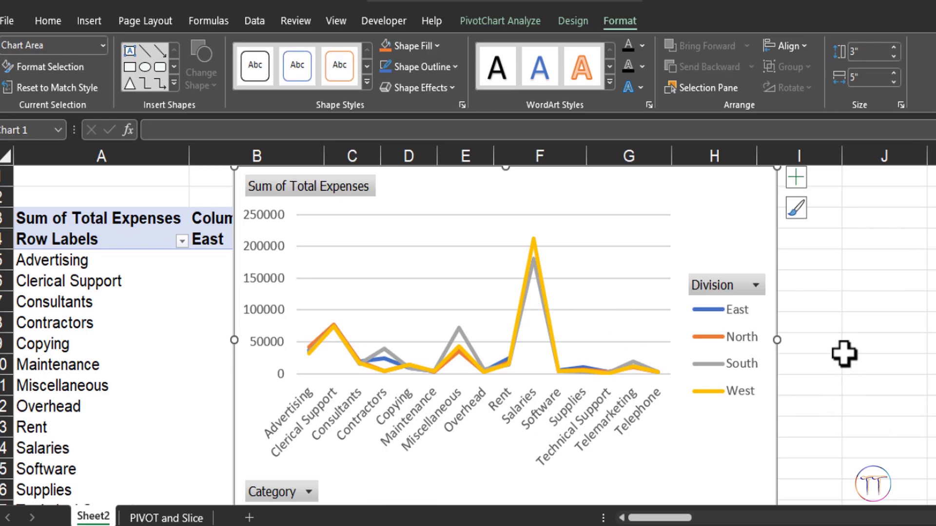
click(519, 349)
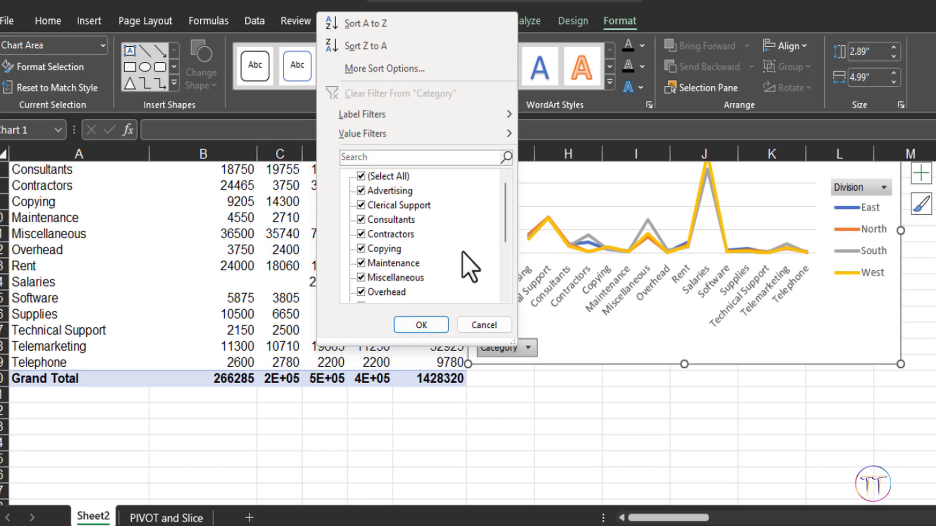
scroll(458, 261, down, 3)
scroll(396, 268, up, 5)
click(370, 276)
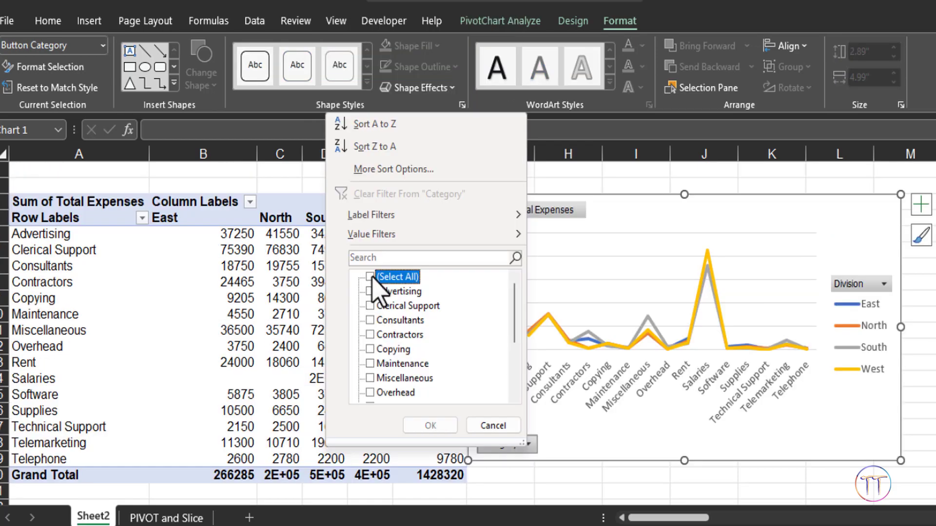
scroll(390, 347, down, 1)
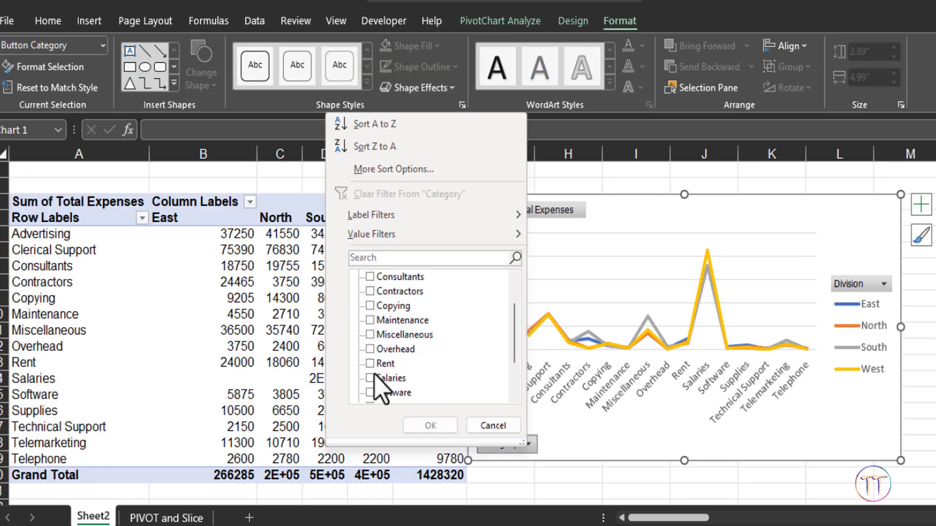
scroll(388, 351, down, 1)
click(379, 349)
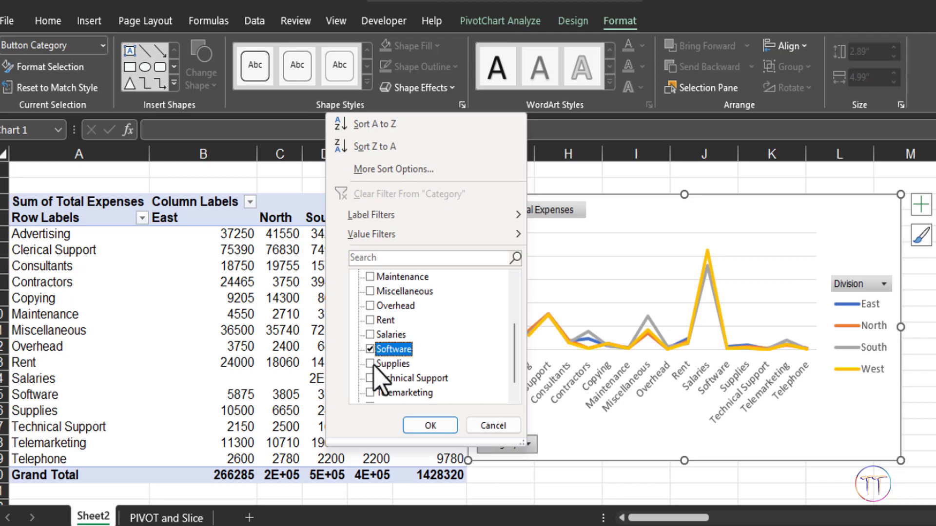
click(370, 320)
click(370, 335)
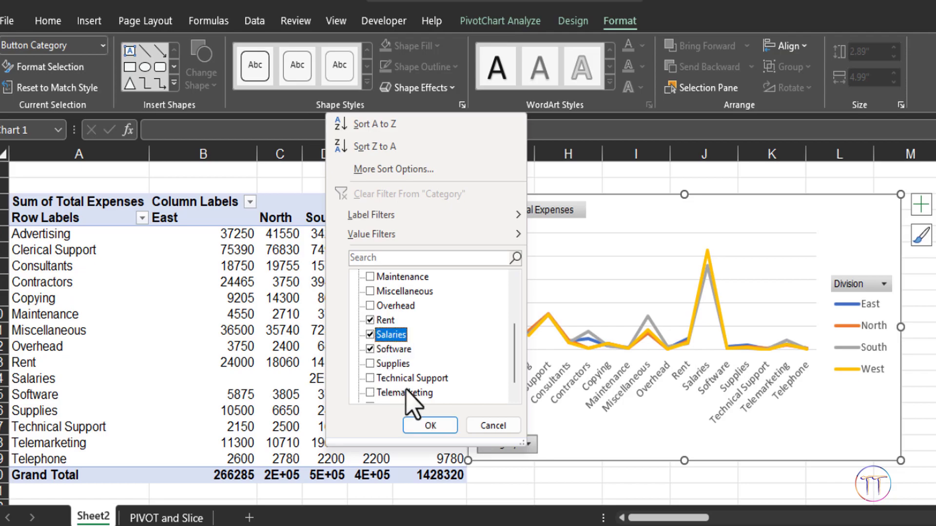
click(426, 424)
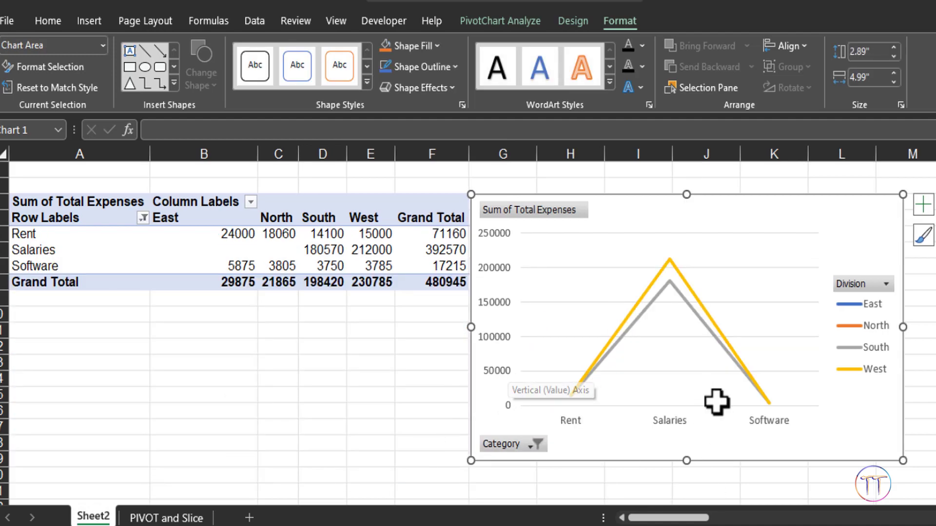
click(538, 443)
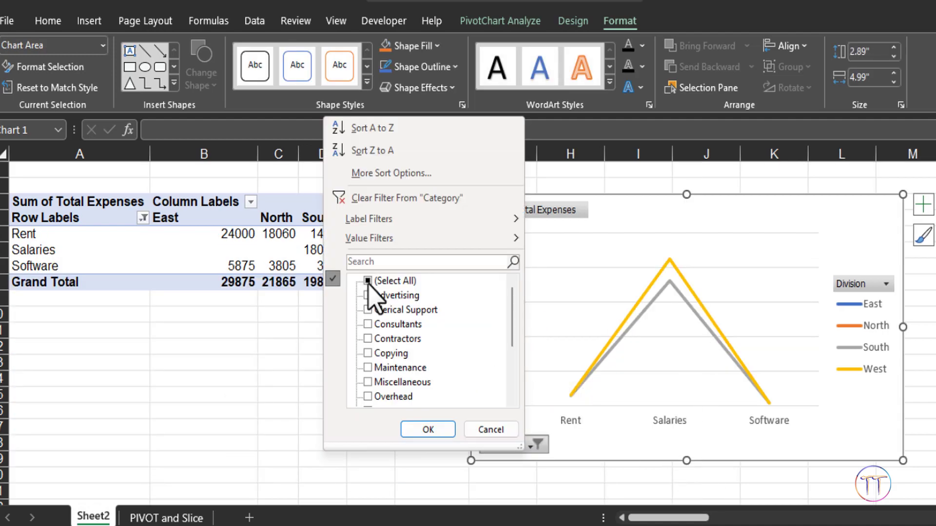
click(368, 281)
click(428, 430)
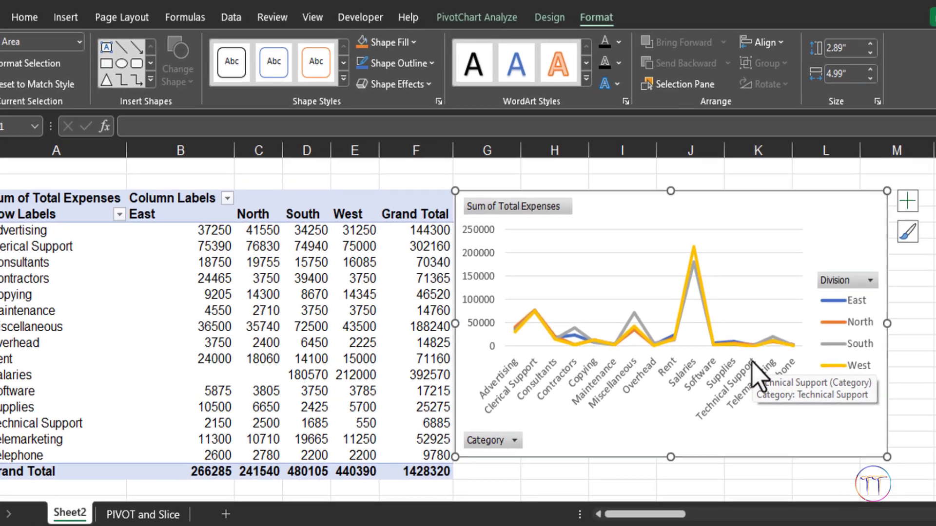
Add a chart title reading '1st Quarter Total Expense'
click(902, 200)
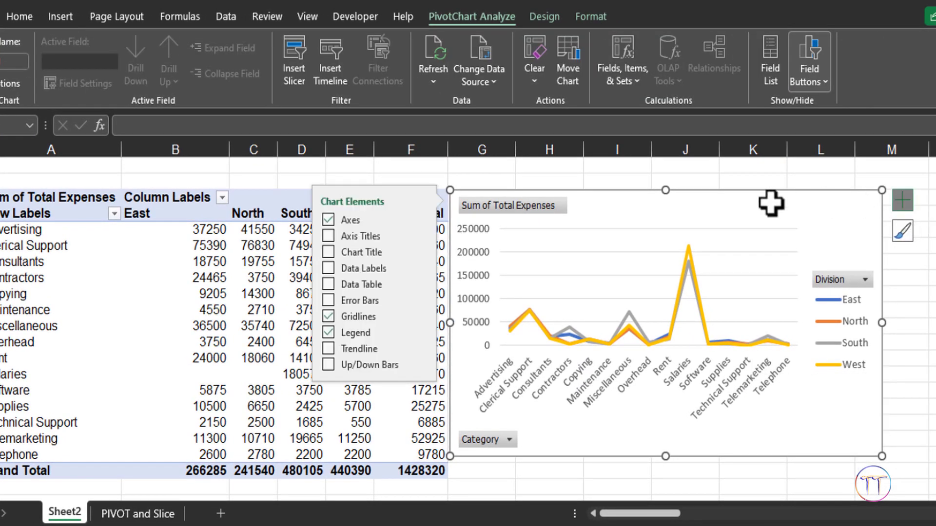
click(328, 237)
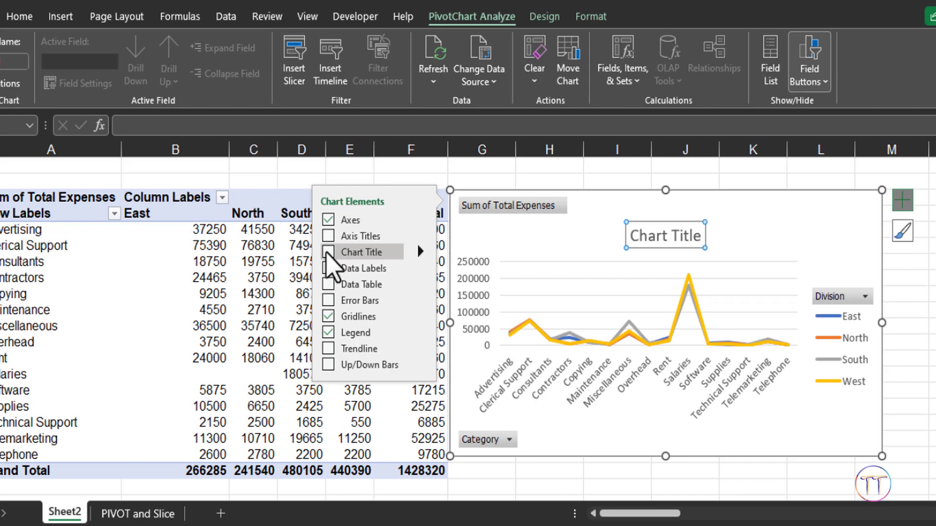
click(328, 252)
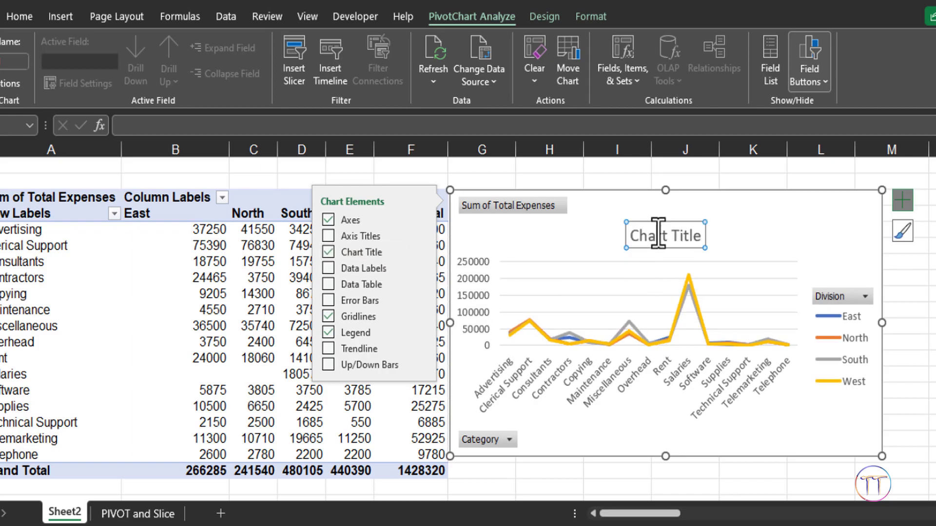
click(658, 236)
text(Total)
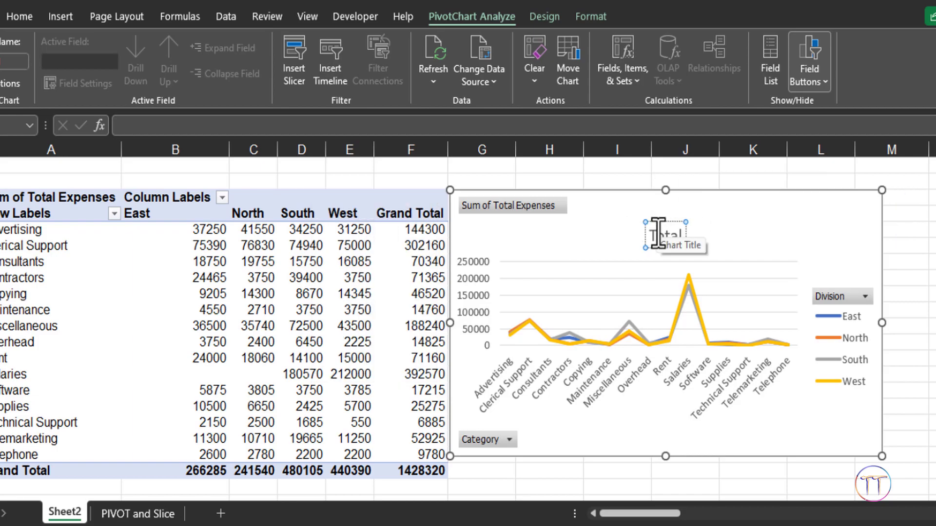
text( Expense)
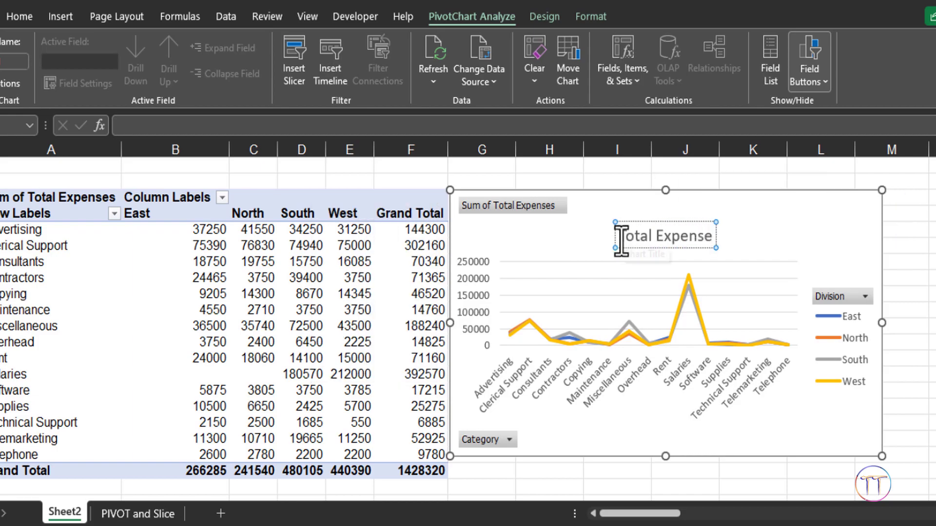
click(615, 236)
text(1st)
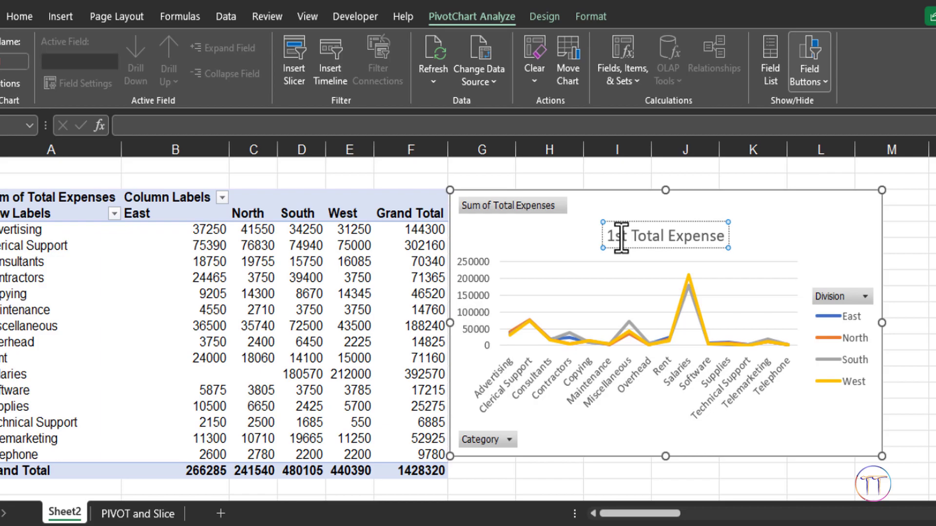
text( Quaretr)
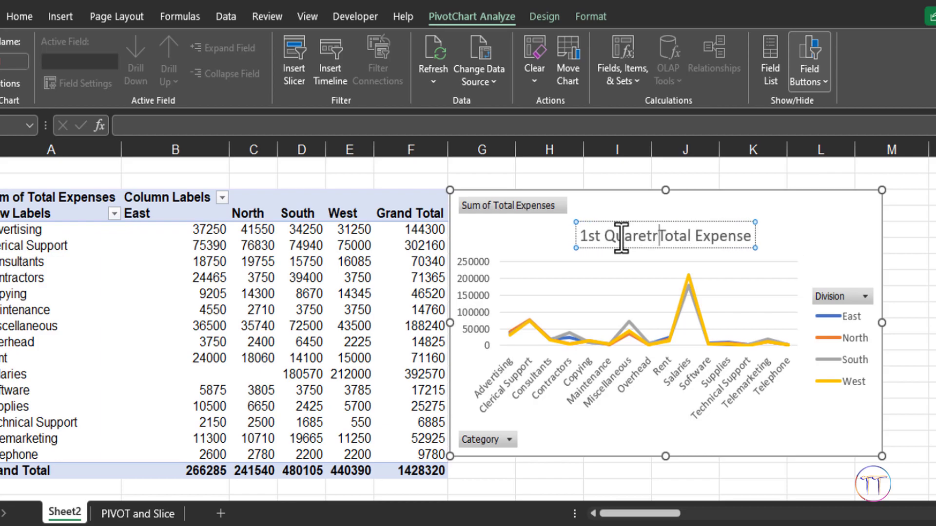
key(BackSpace)
key(BackSpace)
key(BackSpace)
text(ter)
click(20, 16)
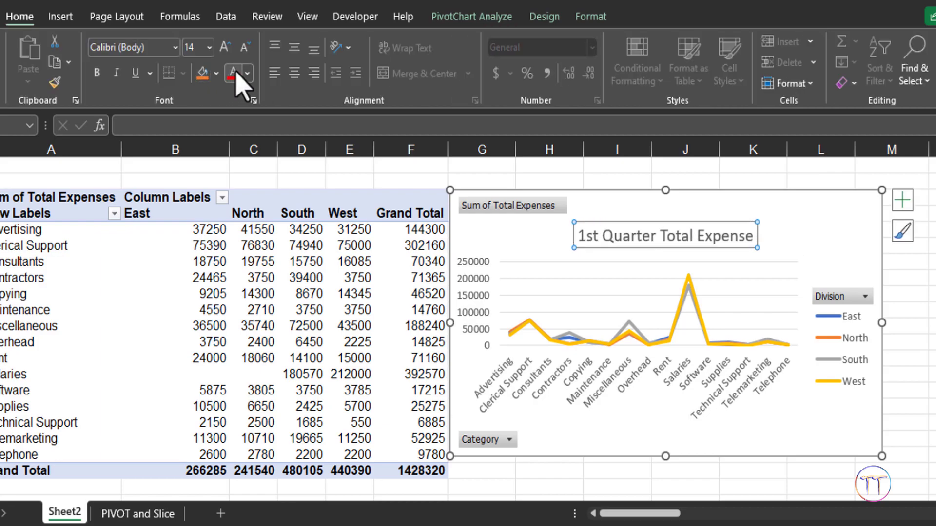
Make the chart title bold and dark blue
click(233, 74)
click(249, 73)
click(268, 142)
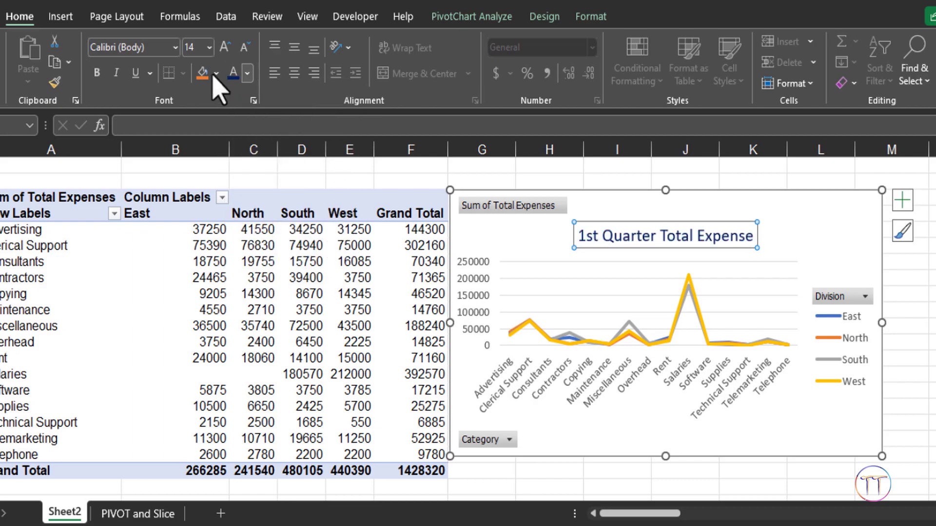
click(907, 278)
click(768, 195)
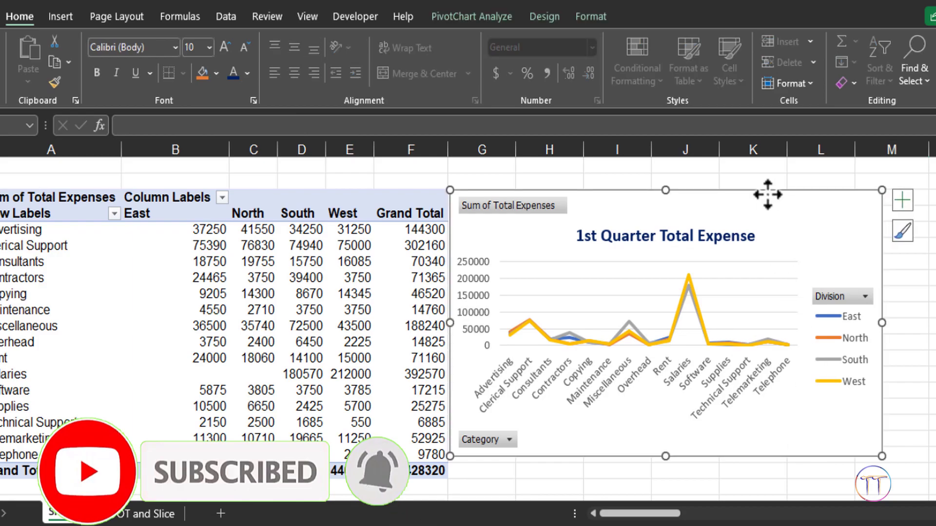
click(592, 17)
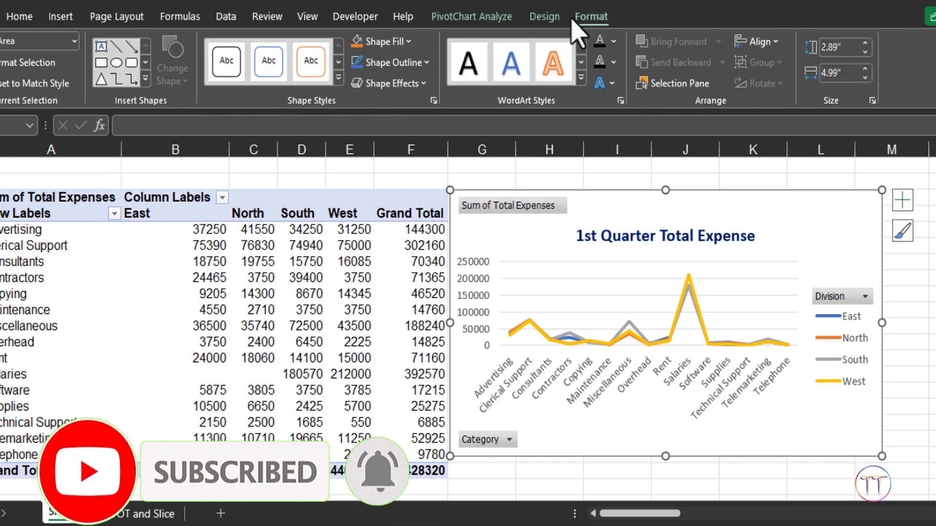
click(544, 17)
click(86, 68)
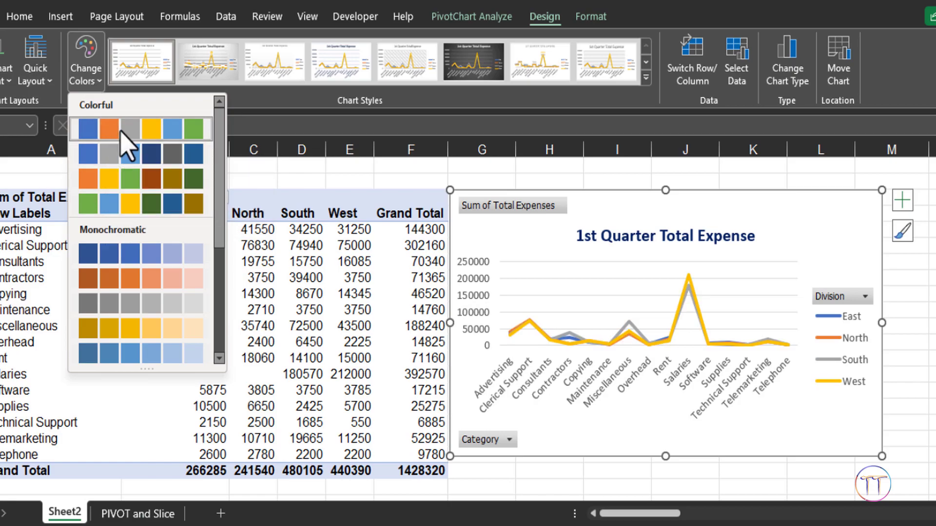
click(645, 77)
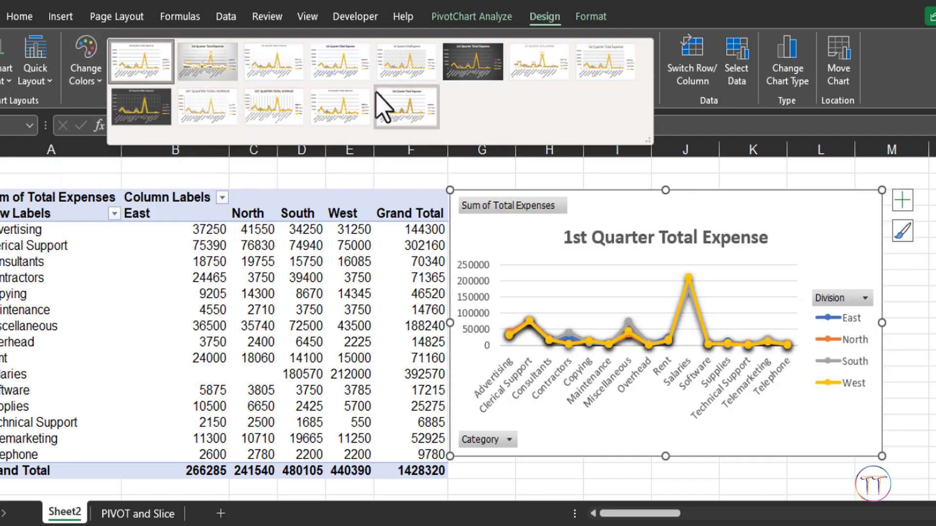
click(390, 104)
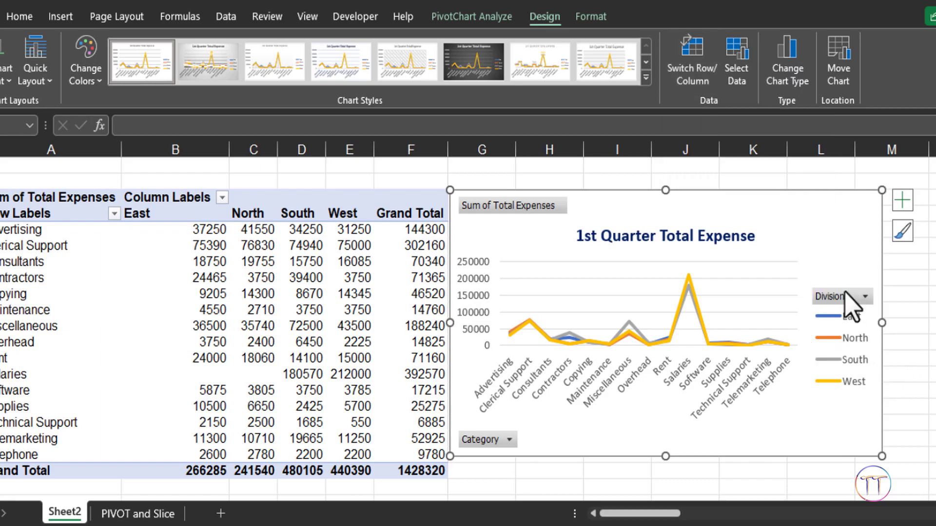
scroll(844, 399, down, 1)
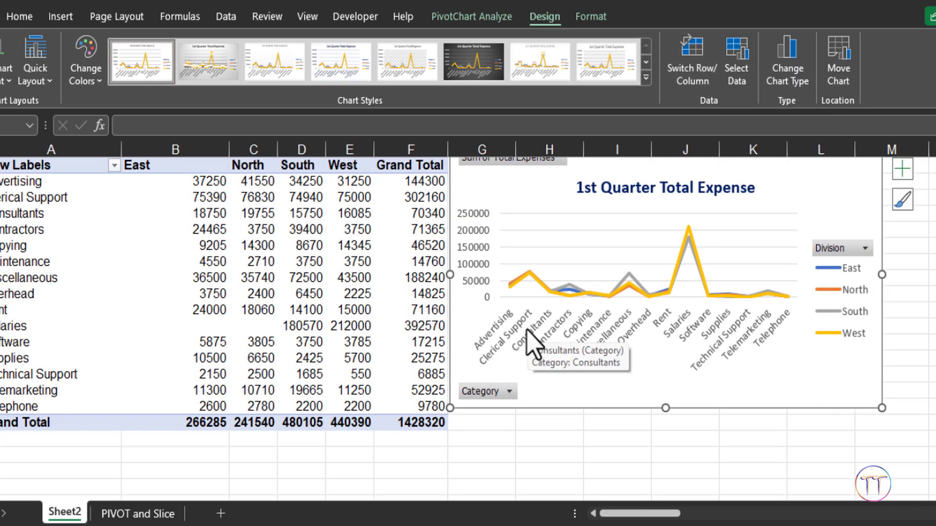
Swap the chart's rows and columns, then swap them back so categories stay on the axis
click(692, 73)
drag(656, 521, 668, 521)
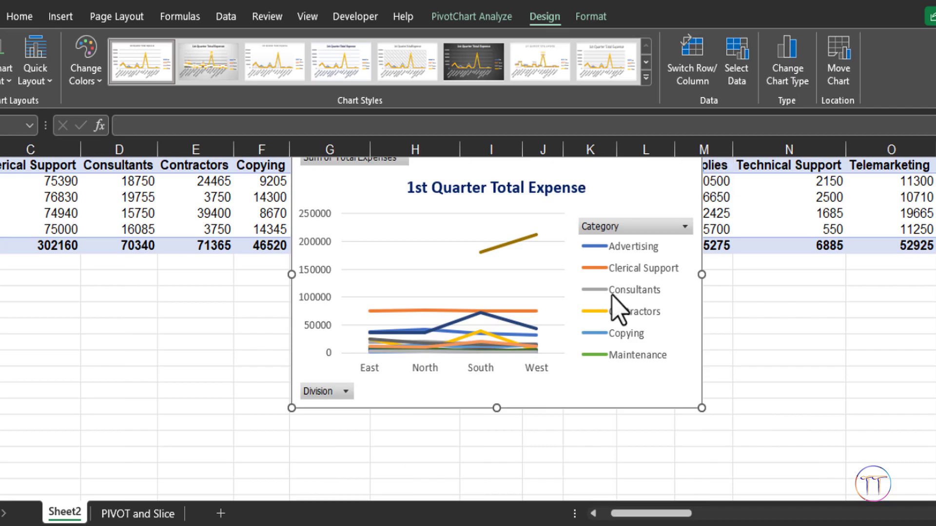
scroll(613, 295, up, 3)
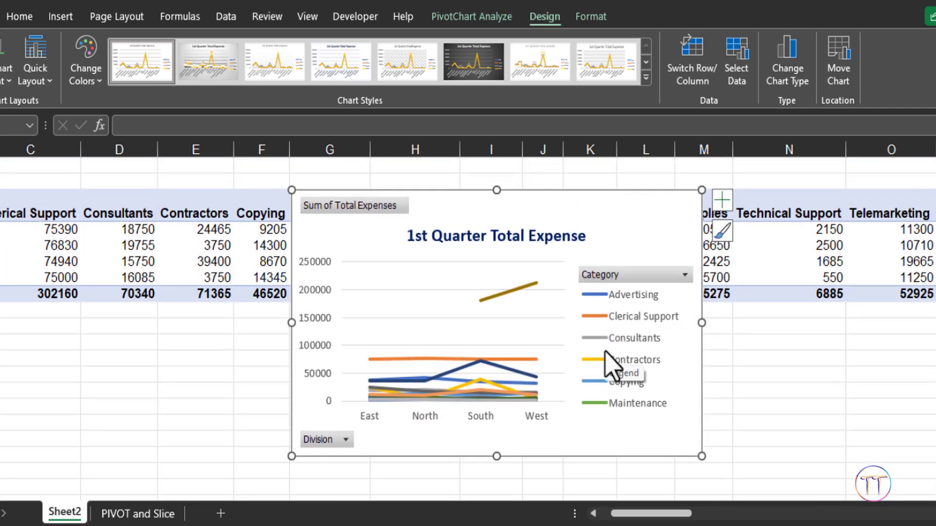
click(692, 61)
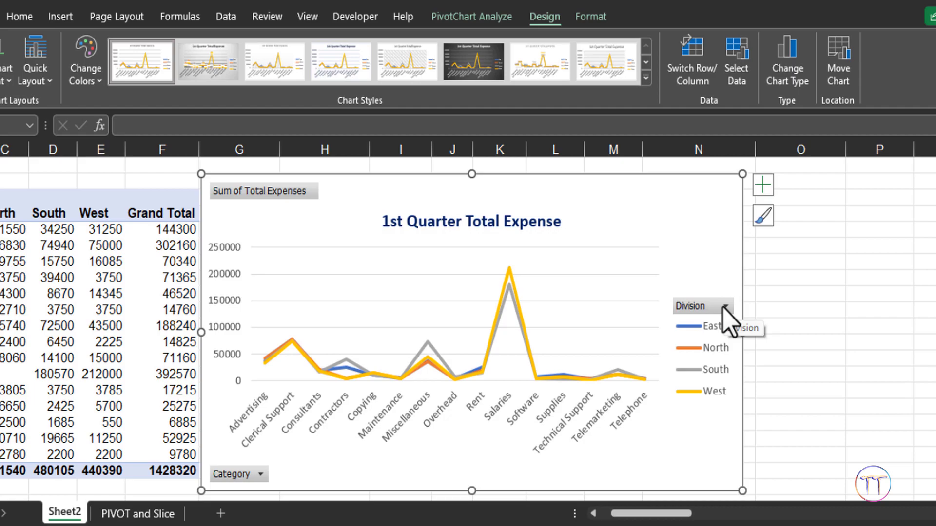
Filter the Division field to show only North and South
click(725, 307)
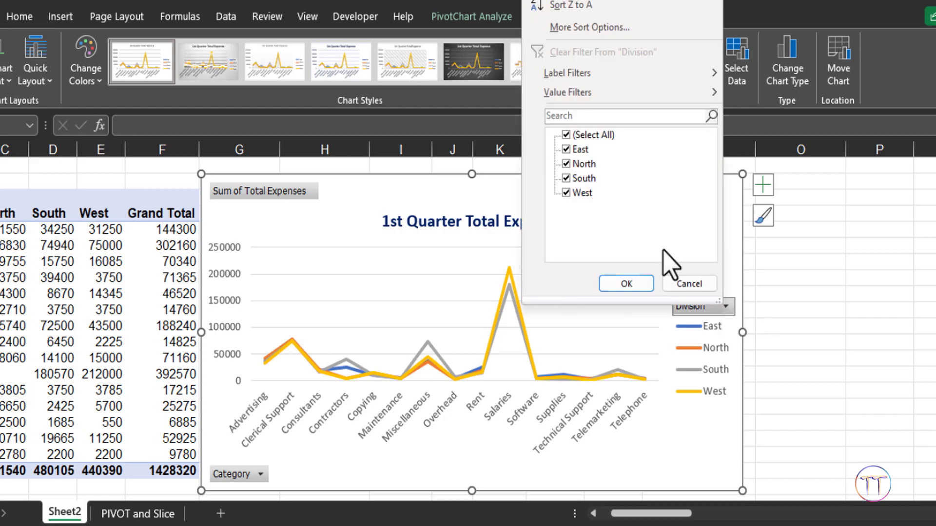
click(567, 135)
click(566, 164)
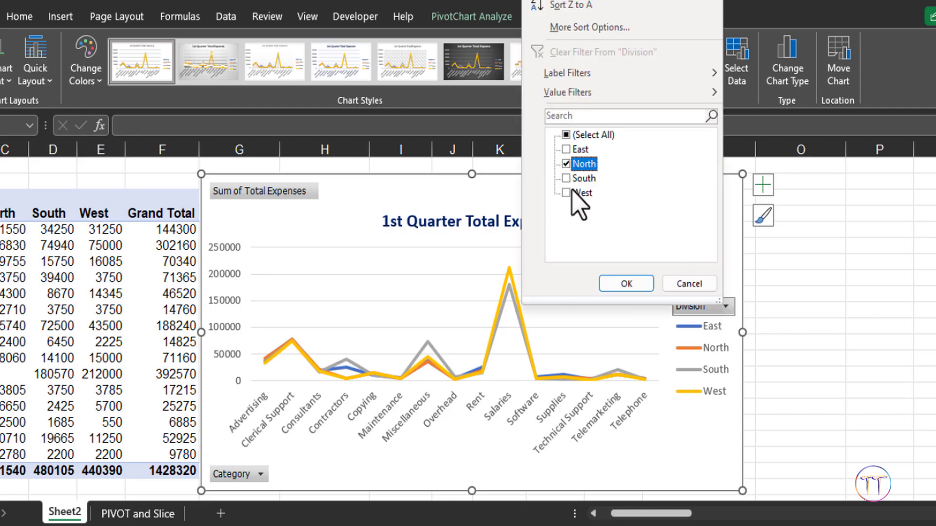
click(566, 178)
click(625, 284)
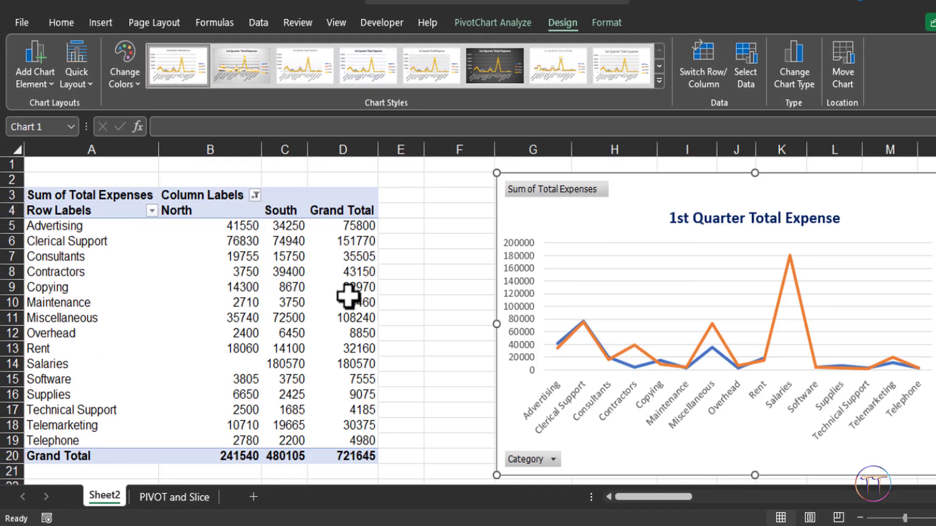
Undo the division filter and change the PivotChart to a clustered column chart
key(ctrl+z)
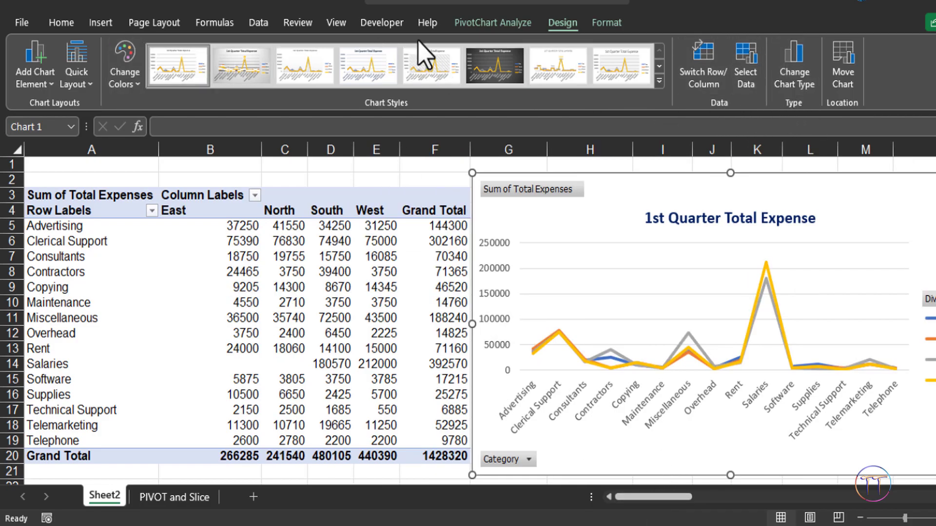
click(794, 68)
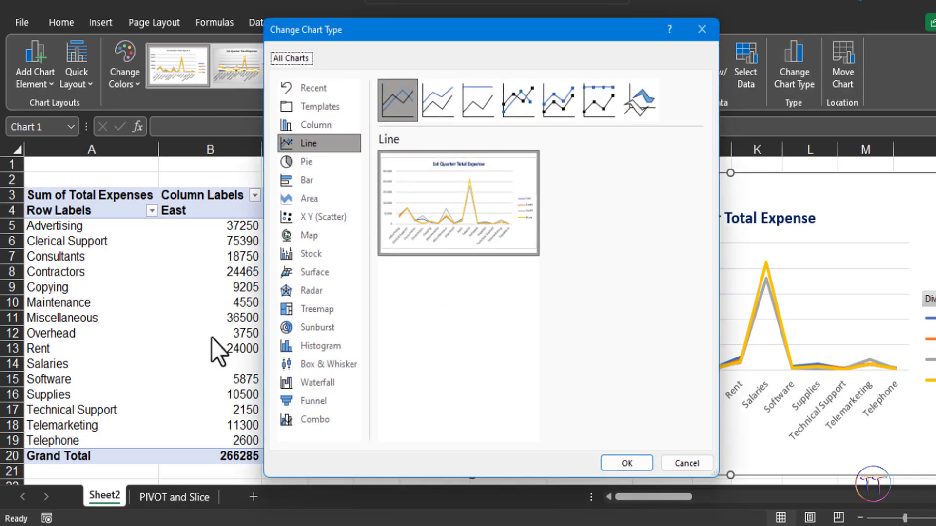
click(302, 181)
mouse_move(458, 204)
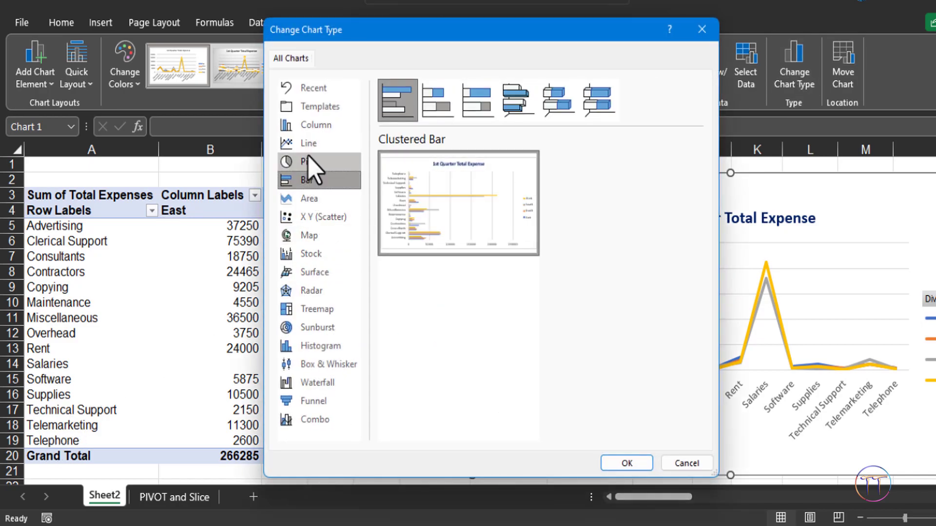
click(312, 124)
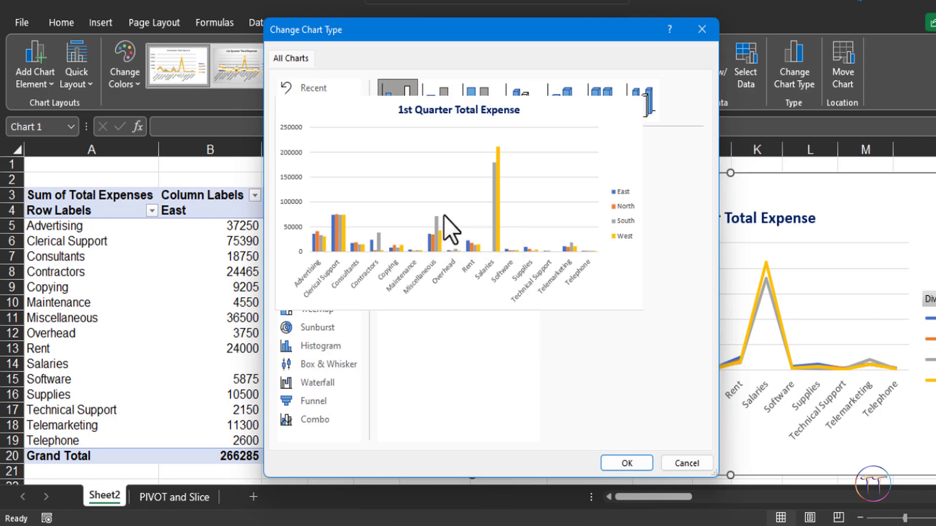
click(624, 465)
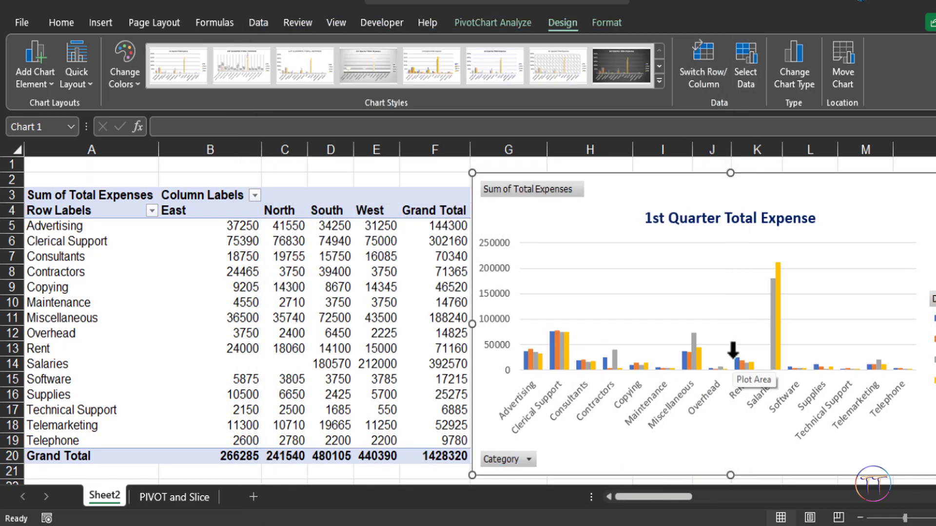
Filter the chart's categories to exclude Miscellaneous and Overhead
click(529, 459)
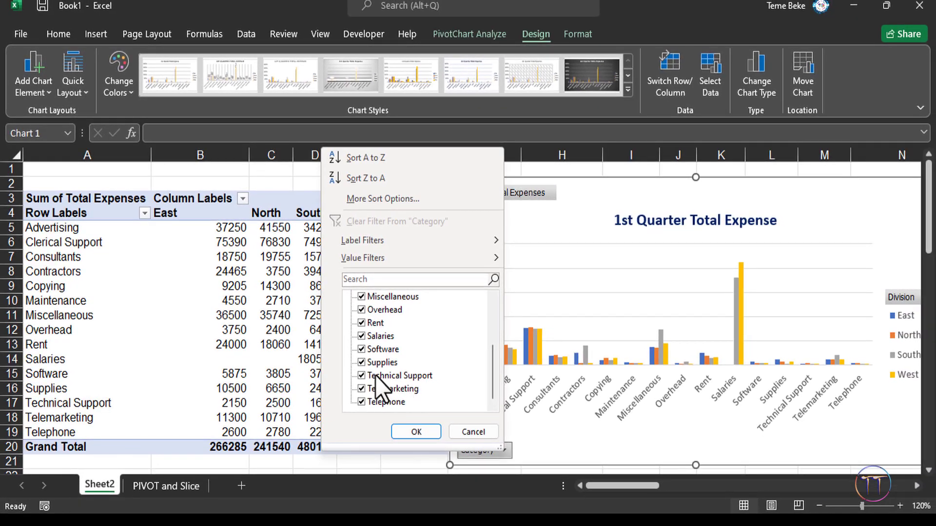
click(361, 310)
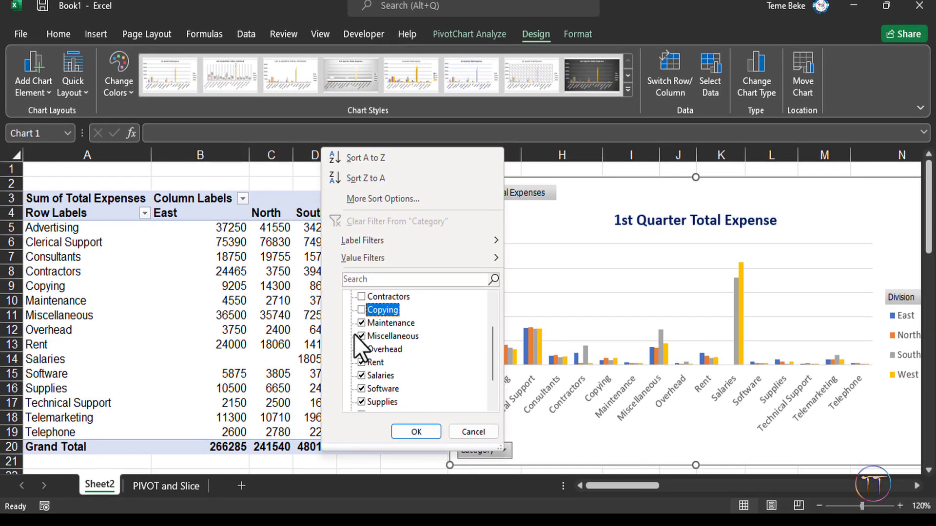
click(361, 296)
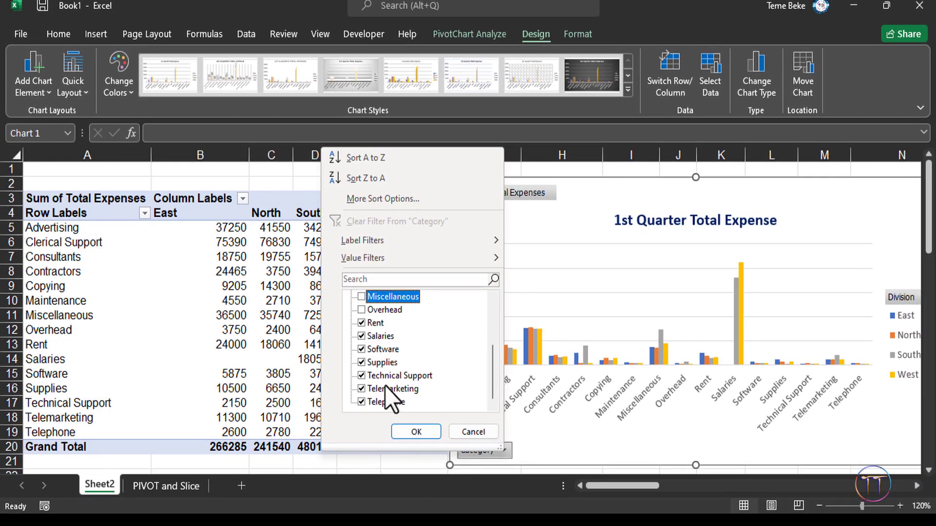
click(360, 388)
click(416, 427)
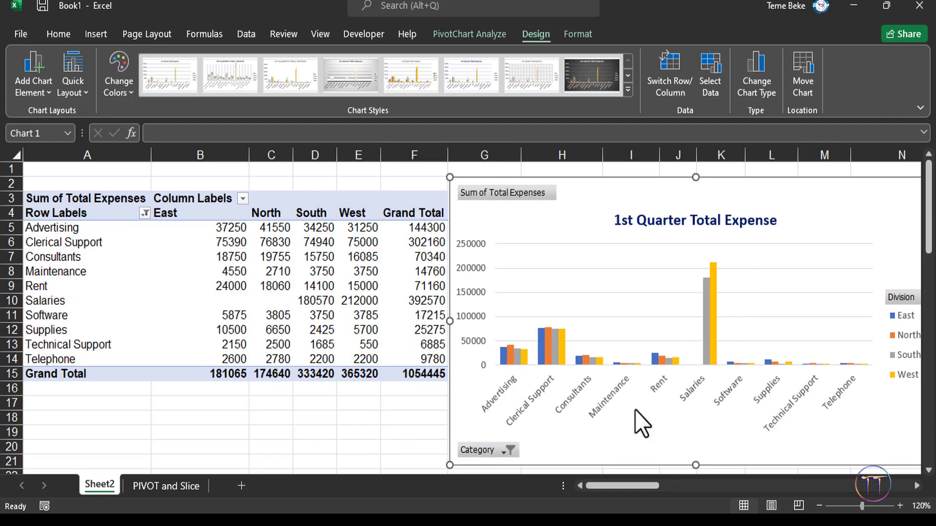
Reselect all categories in the chart's Category filter and deselect the chart
click(510, 451)
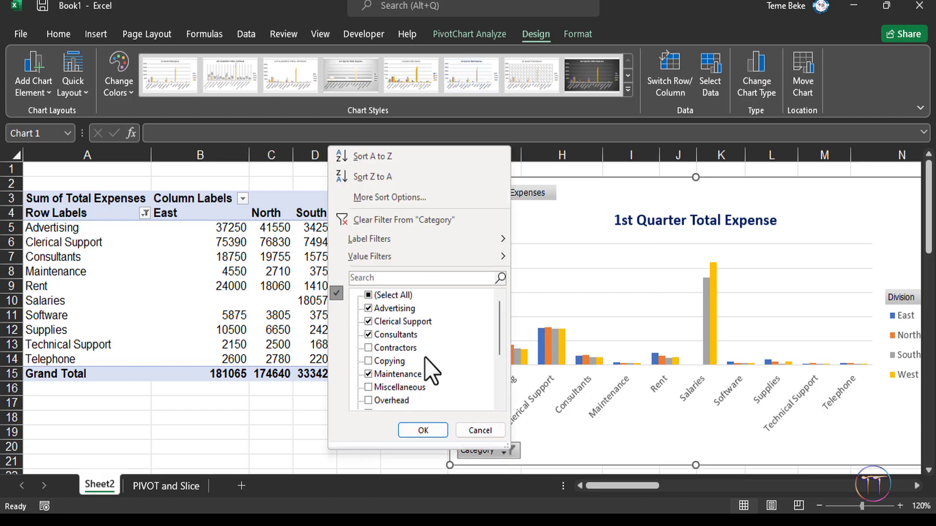
click(368, 295)
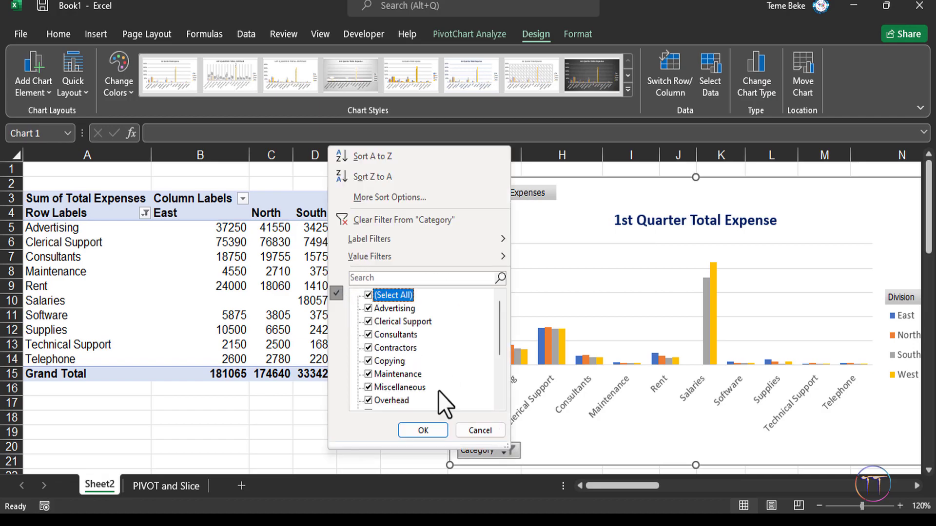
click(423, 430)
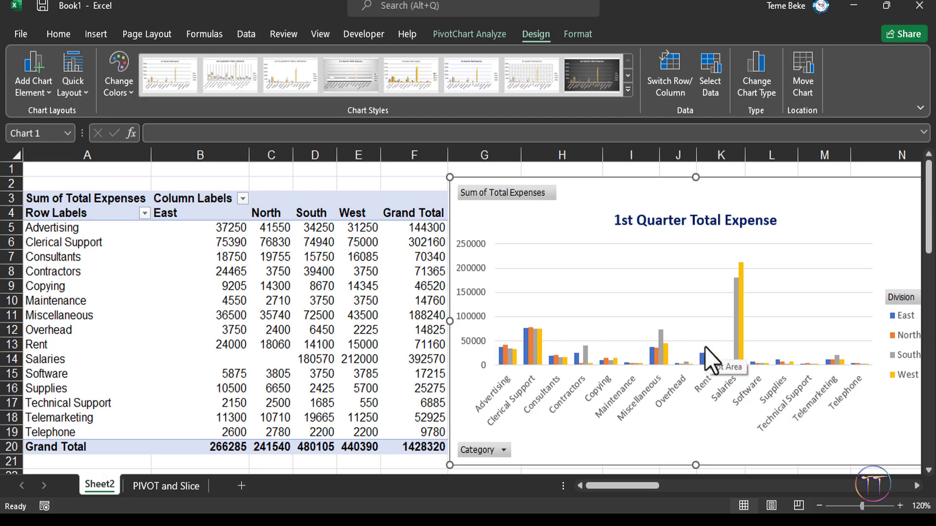
key(Escape)
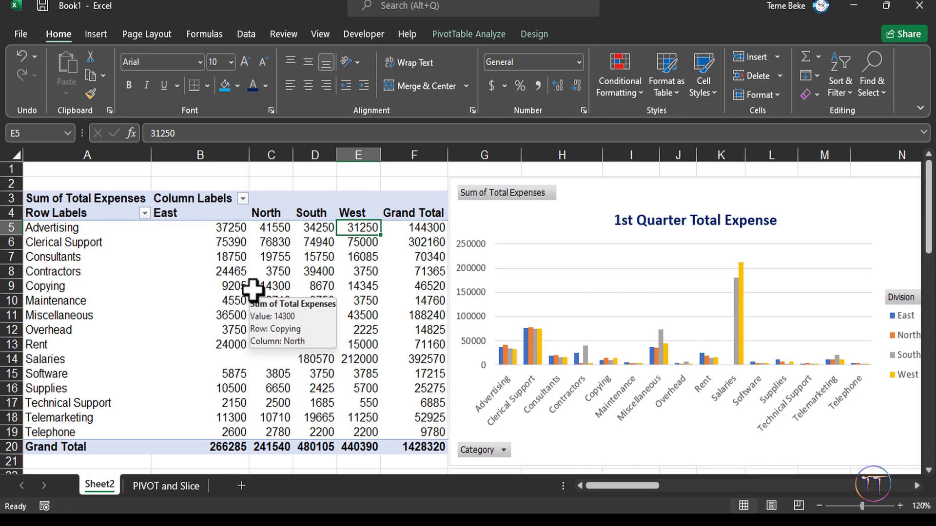
mouse_move(226, 288)
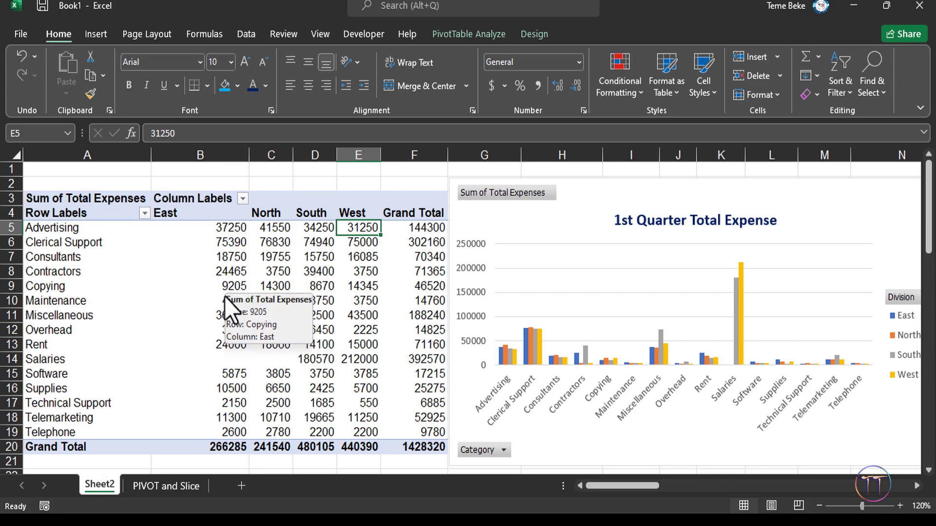
Insert Division and Category slicers for the pivot table, deleting the extra Total Expenses slicer
key(Down)
key(Down)
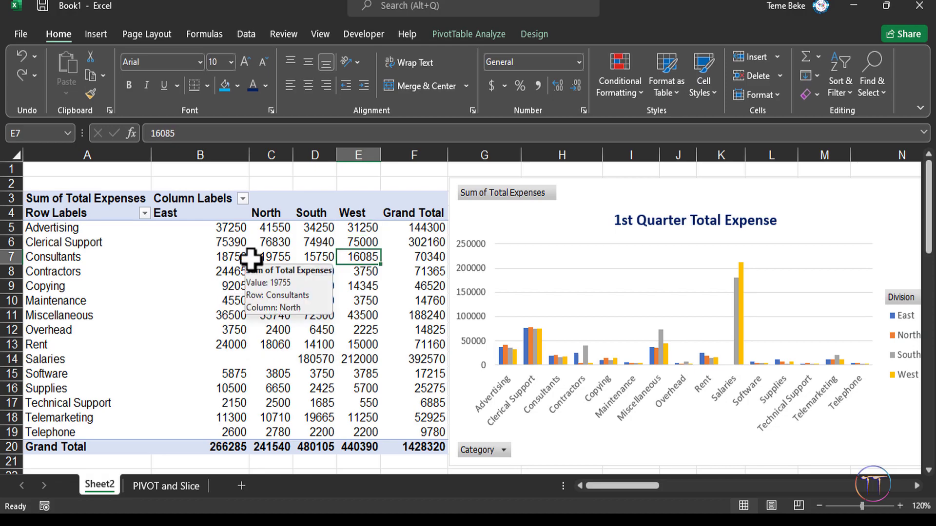
click(254, 257)
click(447, 29)
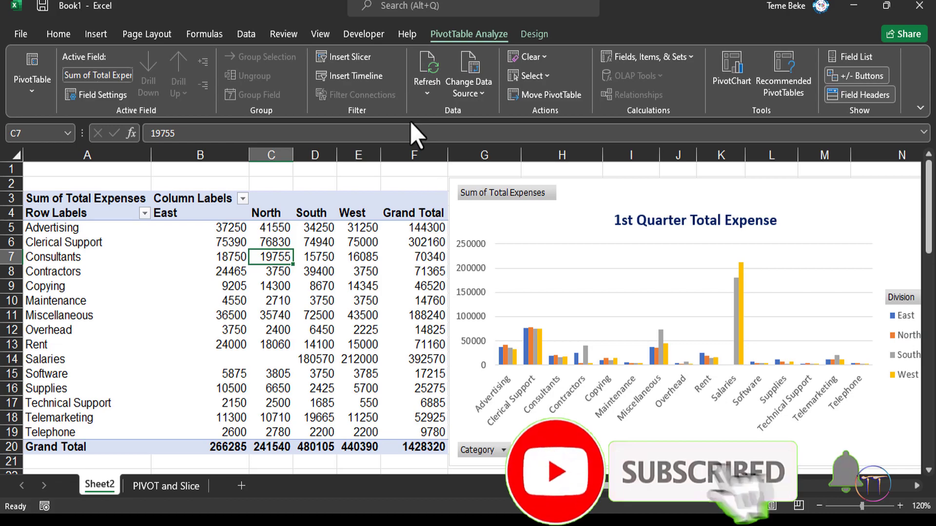
click(350, 58)
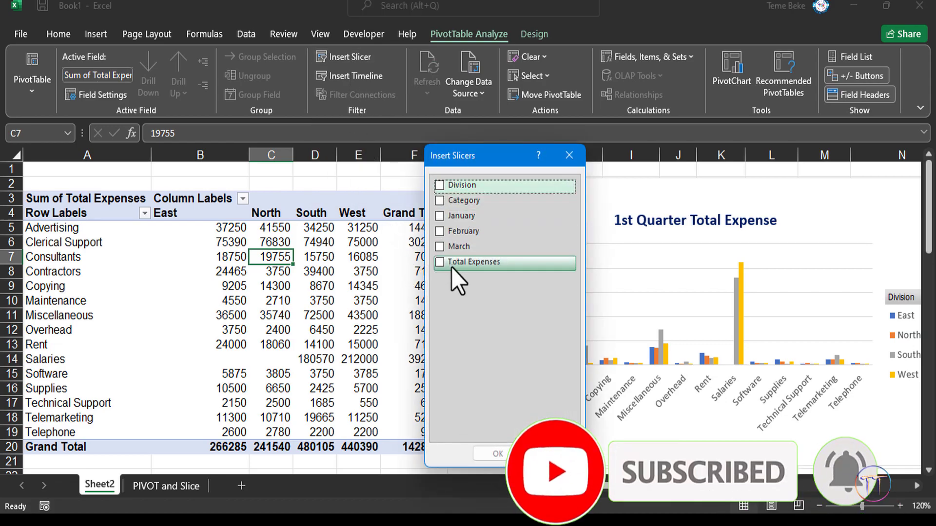
click(440, 185)
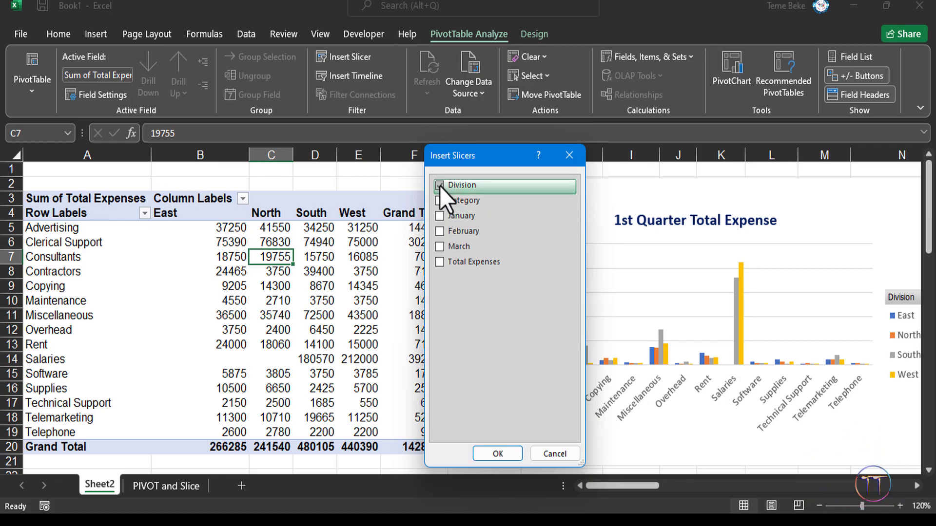
click(439, 201)
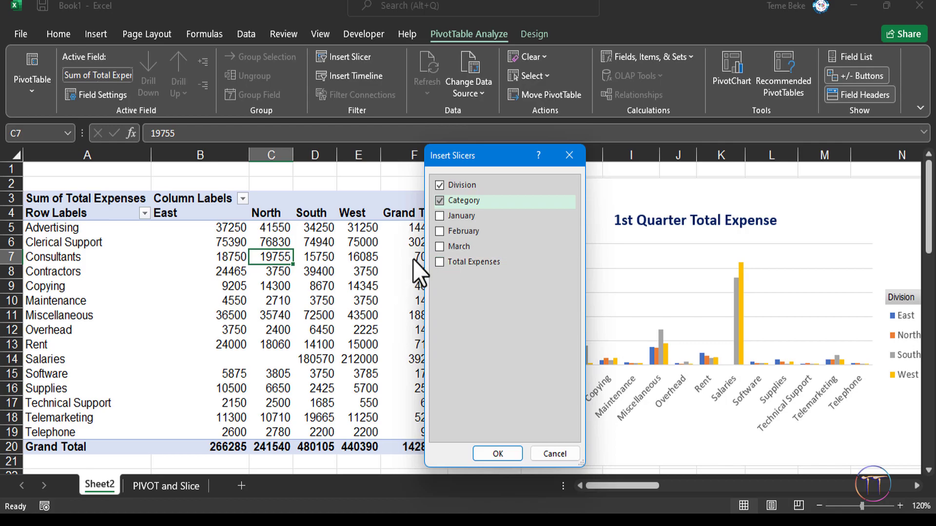
click(506, 452)
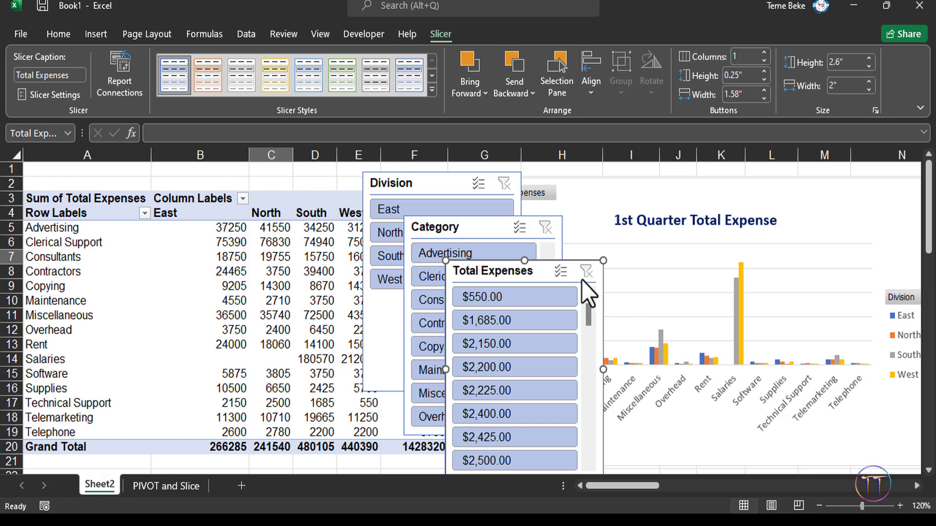
key(Delete)
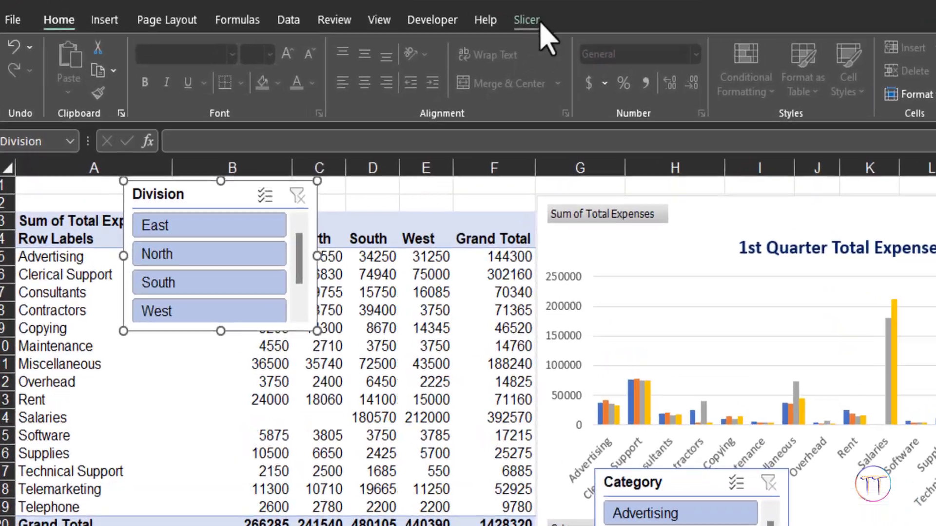
Set the Division slicer to 4 columns and resize it to a single row
click(446, 34)
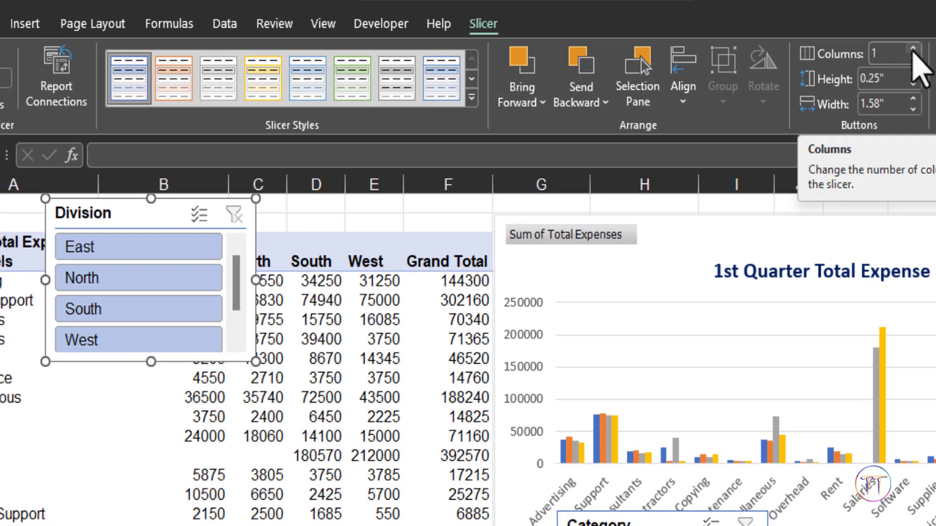
click(913, 49)
click(913, 49)
click(912, 50)
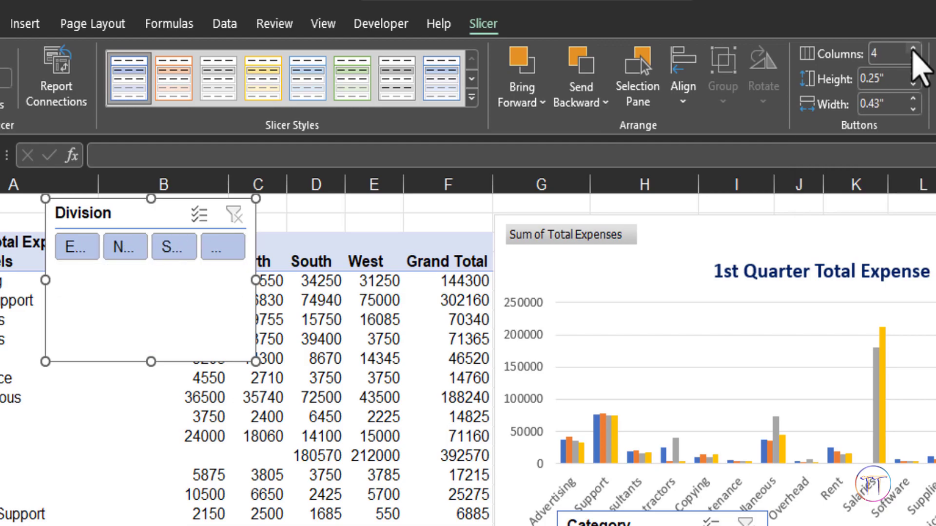
drag(254, 324, 507, 251)
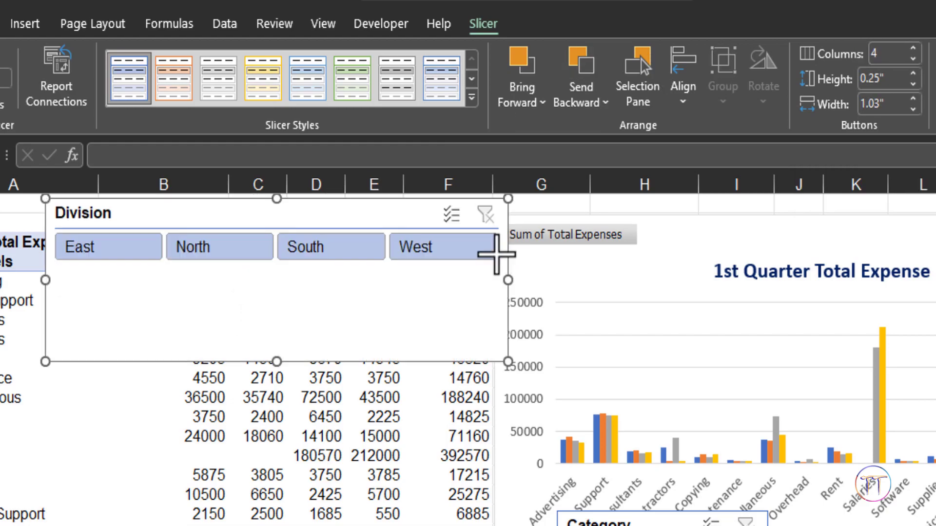
drag(276, 362, 278, 280)
Place the Division slicer in taller top rows in column A, moving the chart below it
mouse_move(258, 214)
mouse_down()
mouse_move(245, 203)
mouse_move(170, 196)
mouse_up()
drag(229, 142, 267, 142)
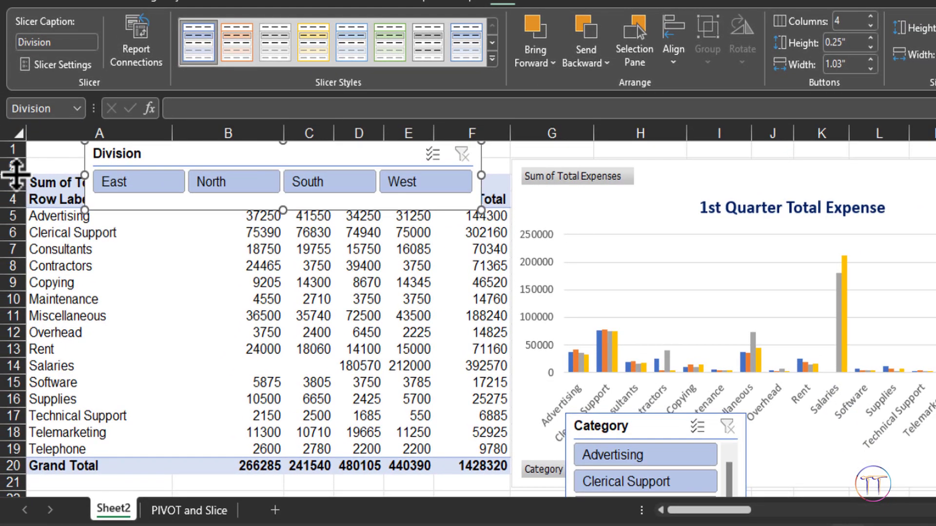
drag(15, 176, 20, 224)
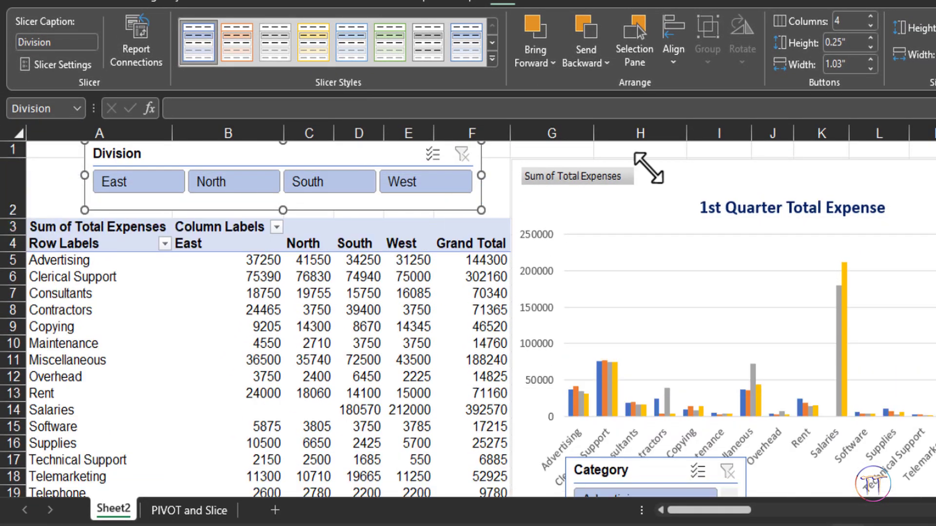
drag(650, 174, 647, 218)
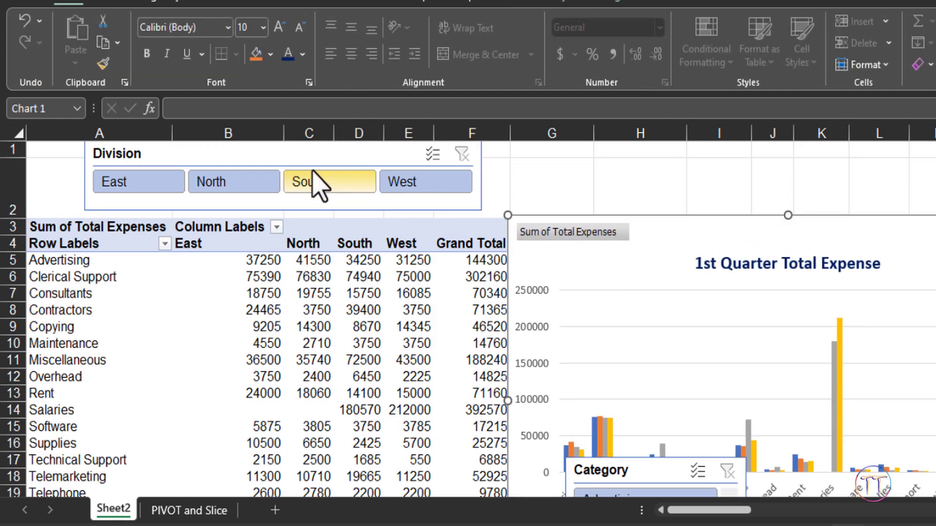
drag(247, 152, 188, 152)
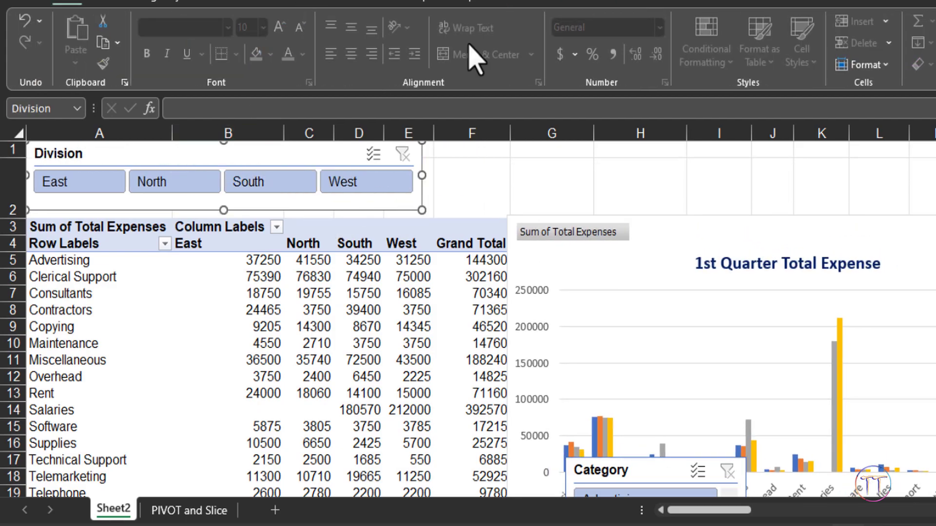
Give the Division slicer an orange slicer style and move the Category slicer beside it
click(503, 2)
click(491, 60)
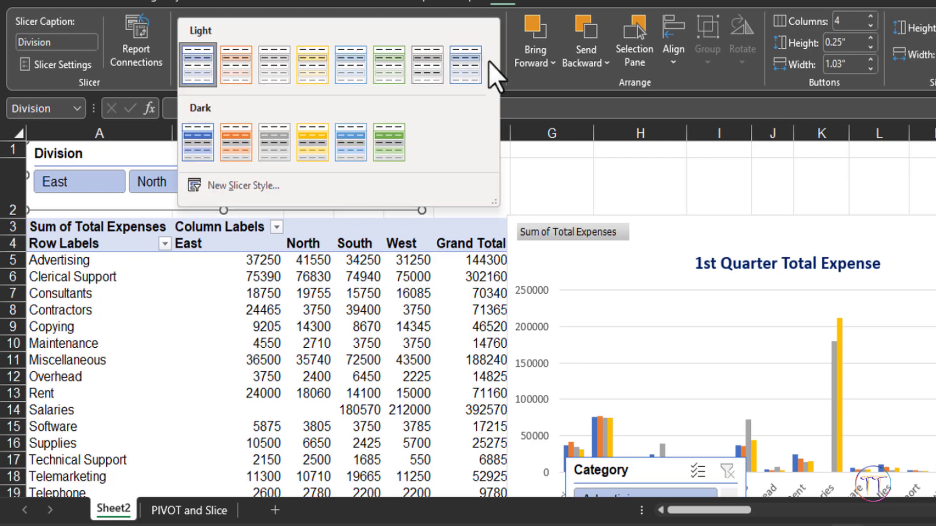
click(388, 143)
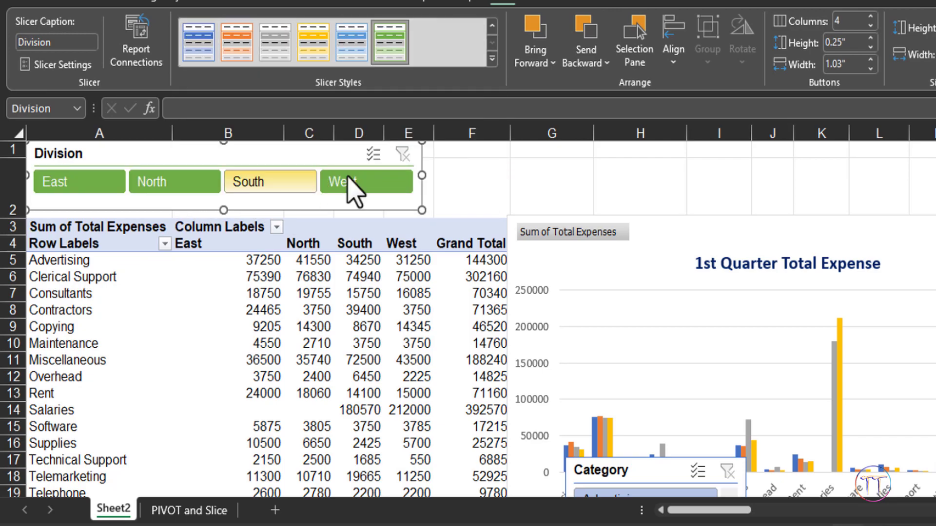
click(492, 78)
click(236, 142)
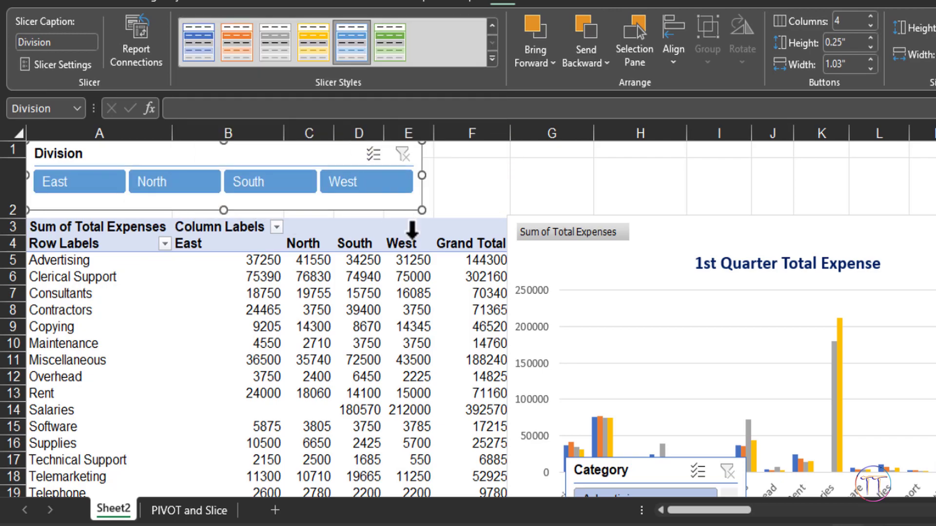
drag(635, 459, 550, 143)
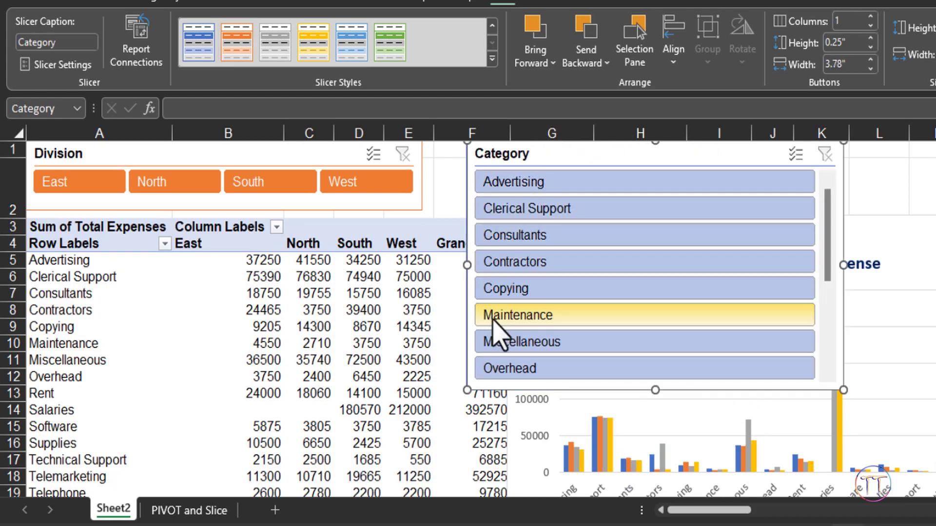
Set the Category slicer to 8 columns and resize it into a two-row strip above the chart
scroll(559, 278, down, 3)
scroll(561, 287, down, 3)
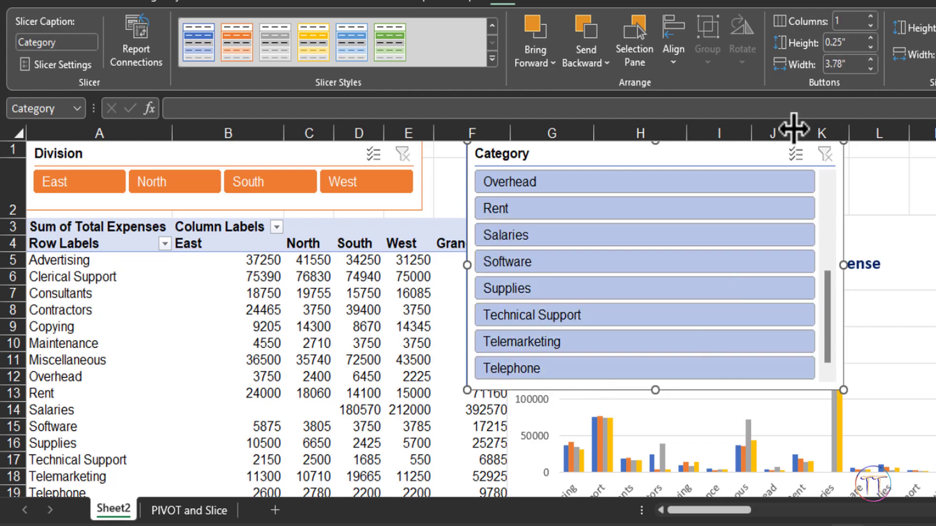
click(870, 17)
click(870, 17)
click(870, 18)
click(870, 18)
click(870, 18)
click(871, 18)
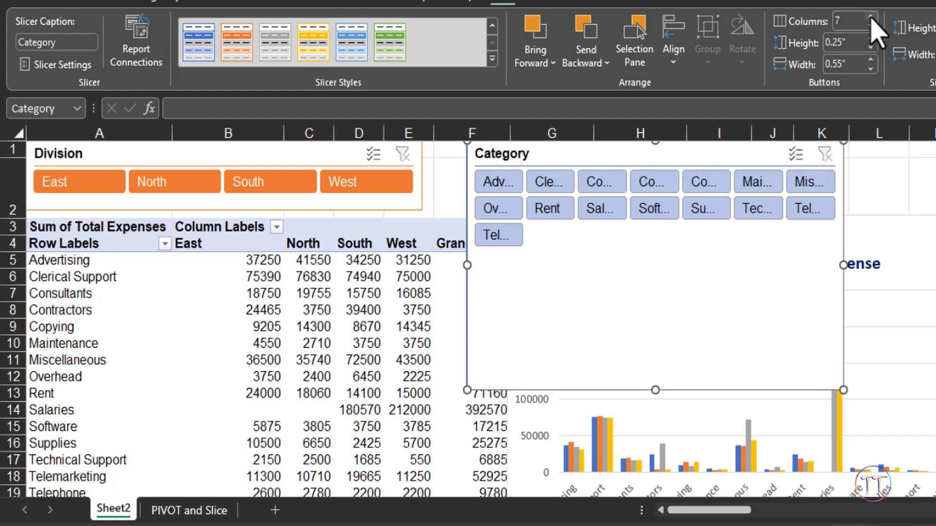
click(870, 17)
drag(843, 265, 933, 258)
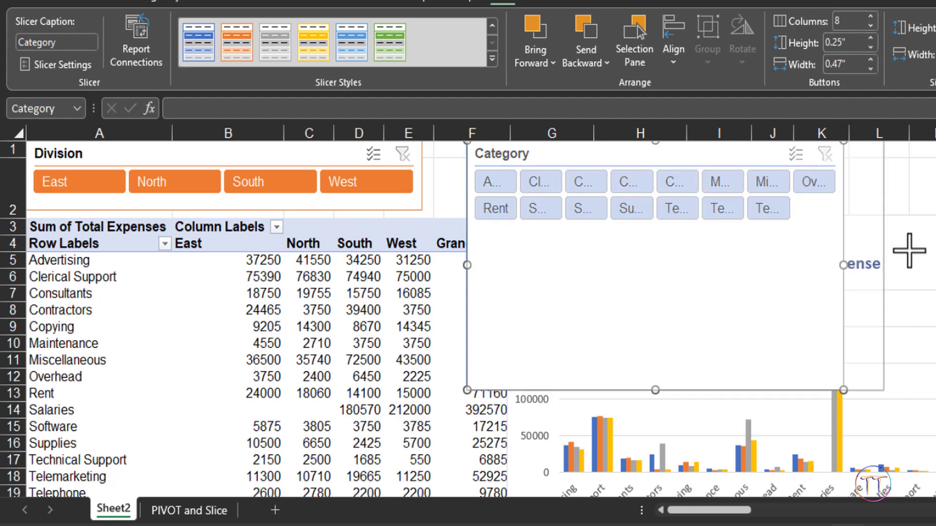
drag(933, 390, 933, 223)
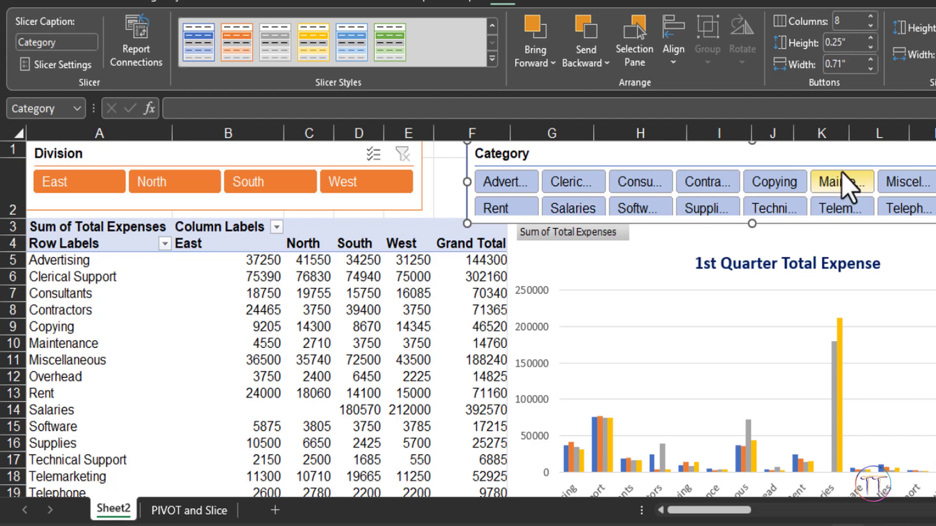
drag(933, 181, 921, 198)
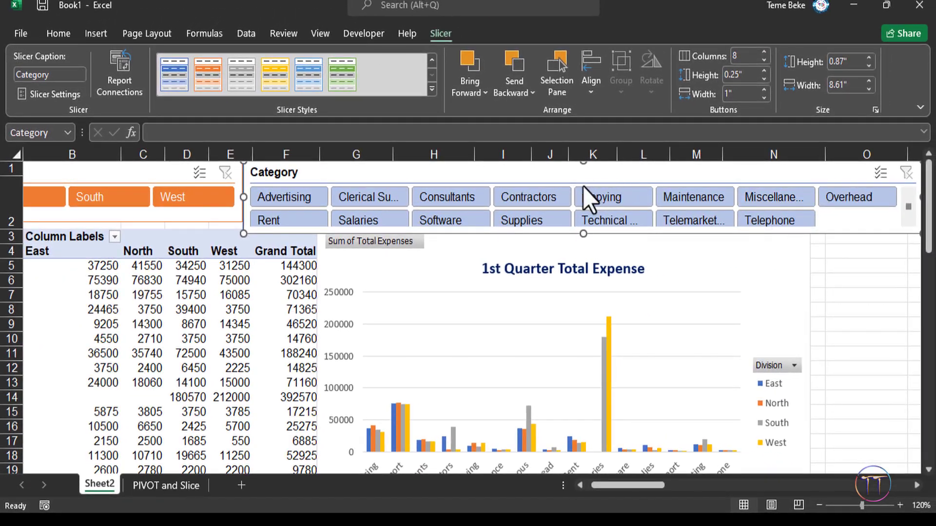
click(610, 309)
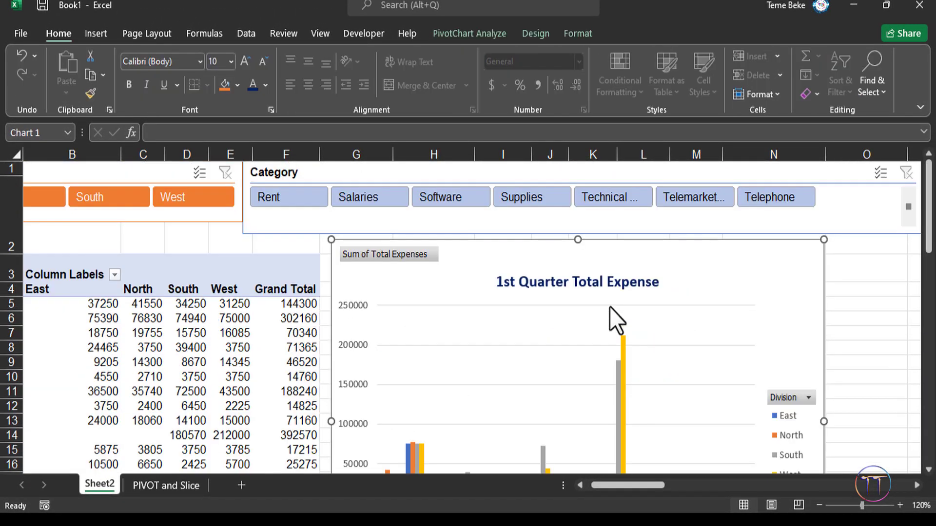
scroll(593, 355, left, 1)
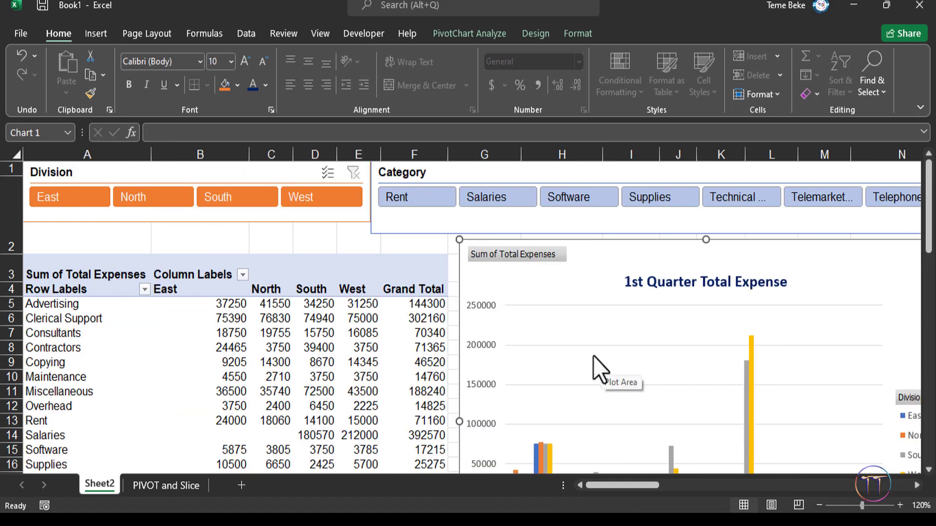
click(66, 197)
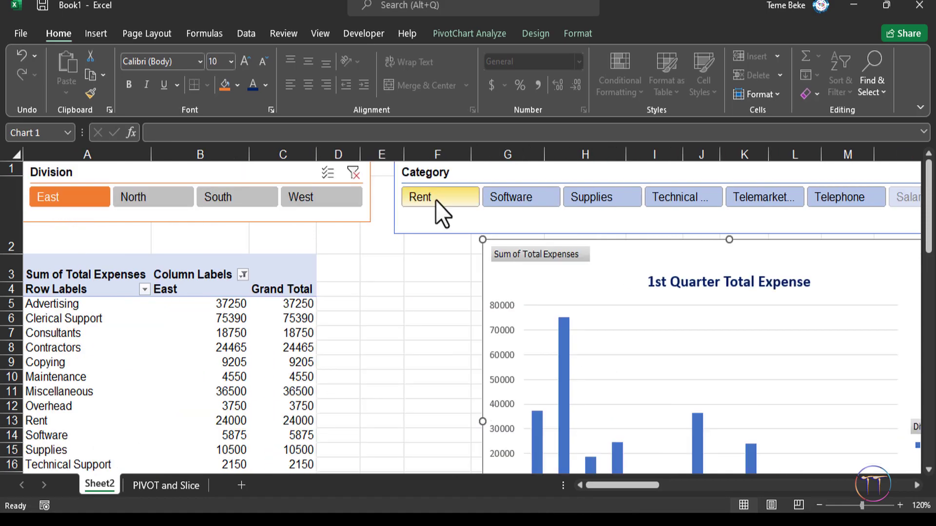
click(436, 200)
scroll(615, 308, down, 1)
scroll(353, 269, up, 1)
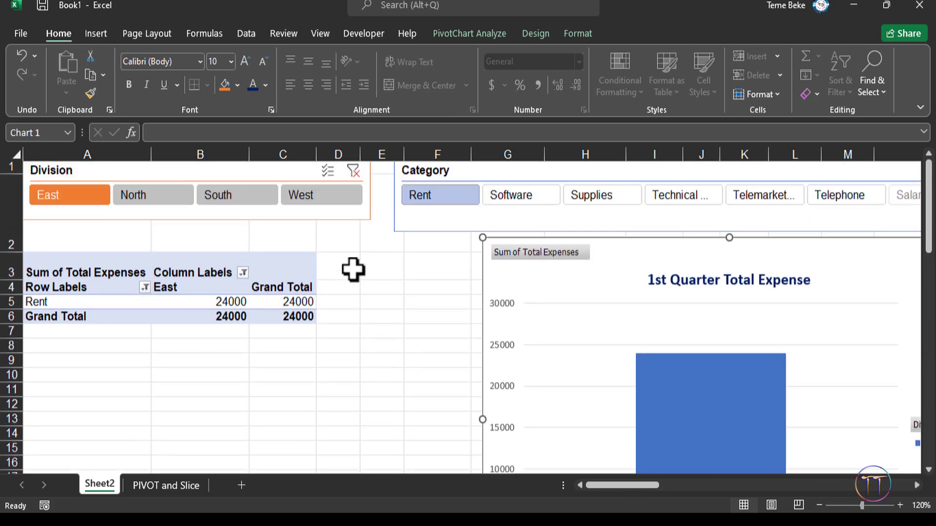
drag(485, 247, 542, 294)
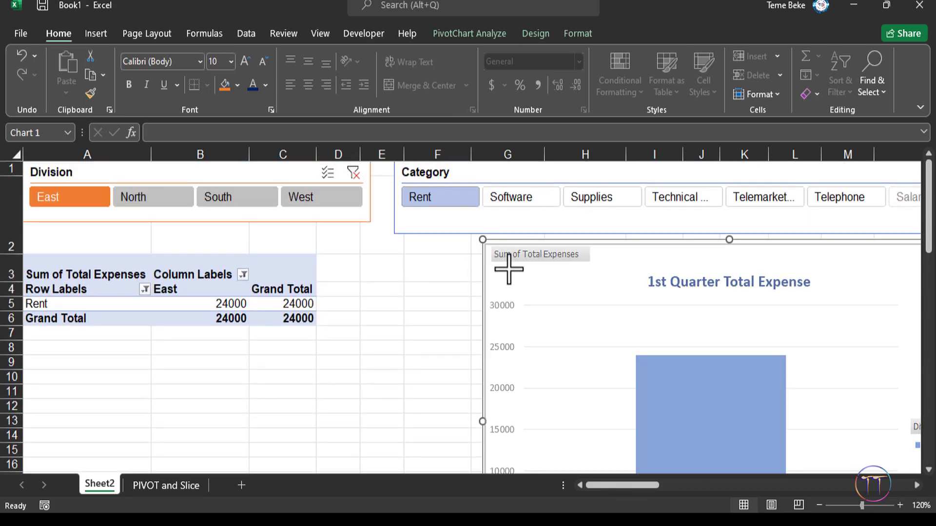
drag(642, 291, 576, 220)
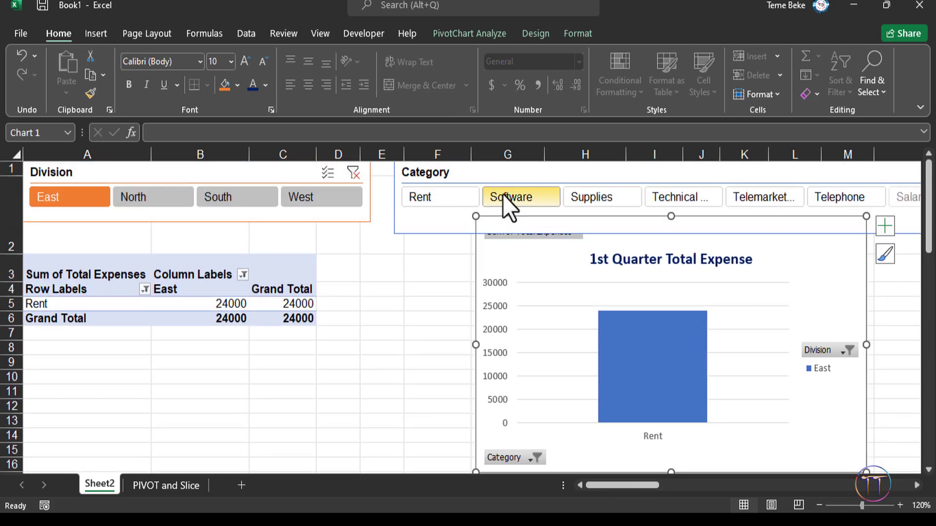
click(508, 199)
click(526, 319)
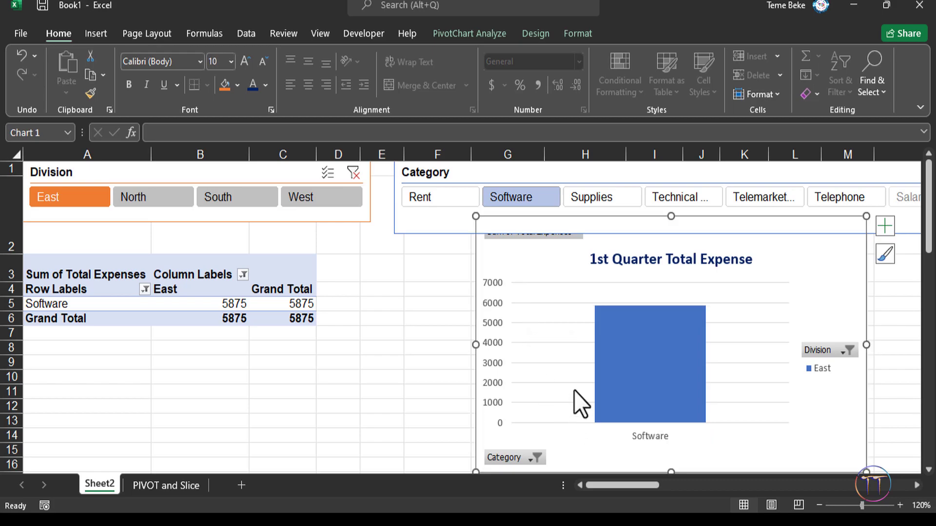
ctrl+click(416, 203)
ctrl+click(585, 202)
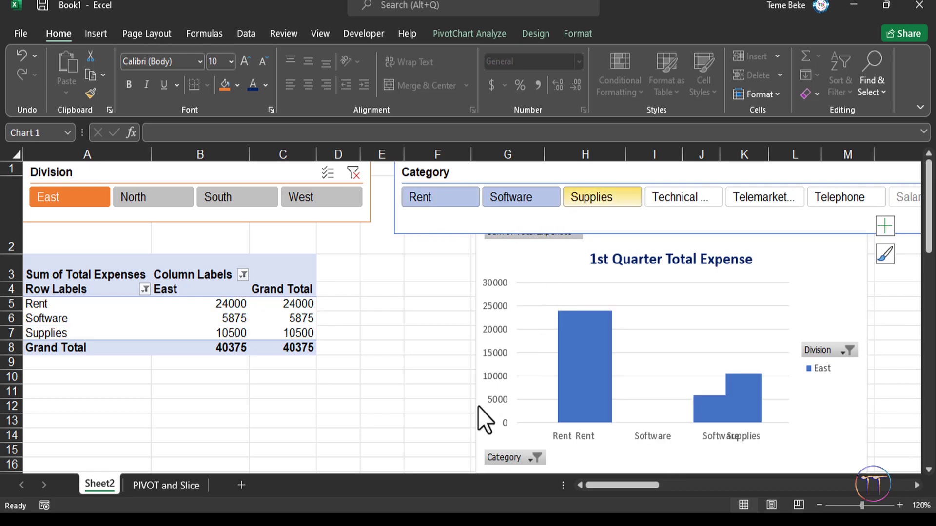
ctrl+click(677, 197)
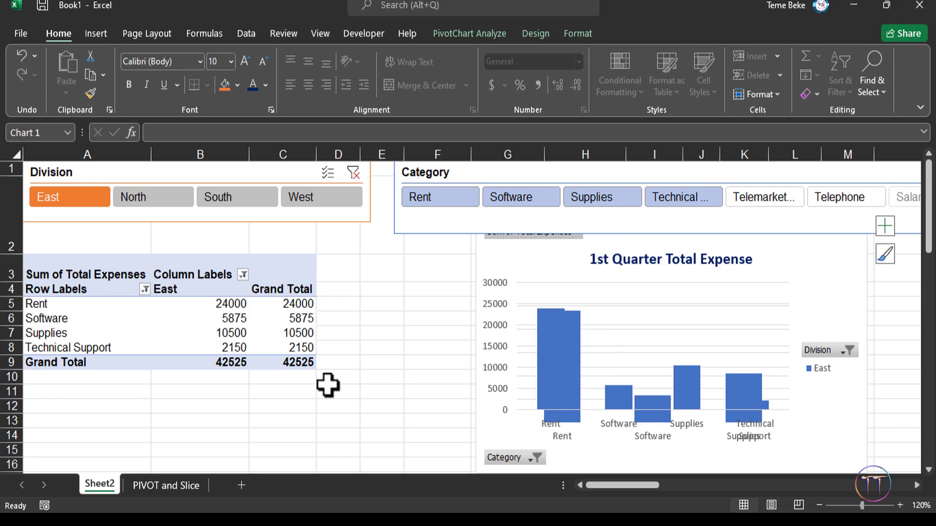
click(718, 222)
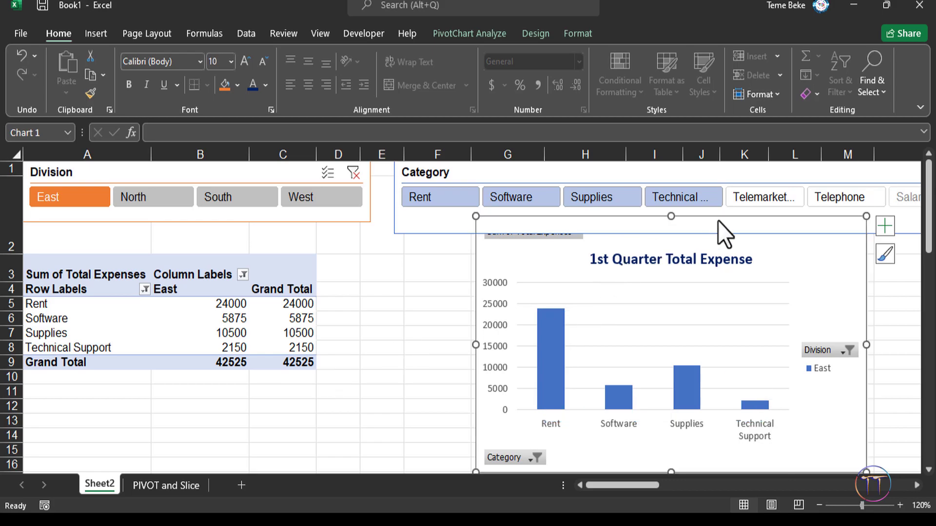
ctrl+click(759, 195)
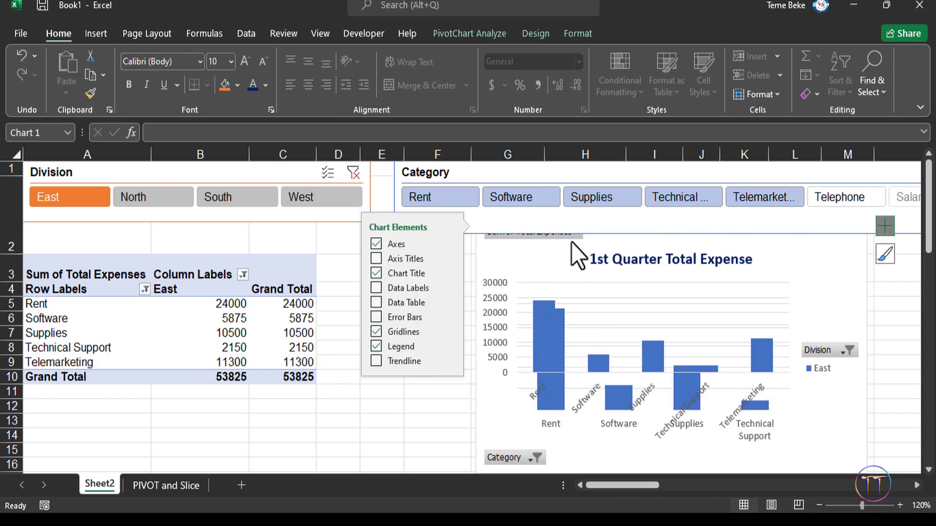
click(409, 417)
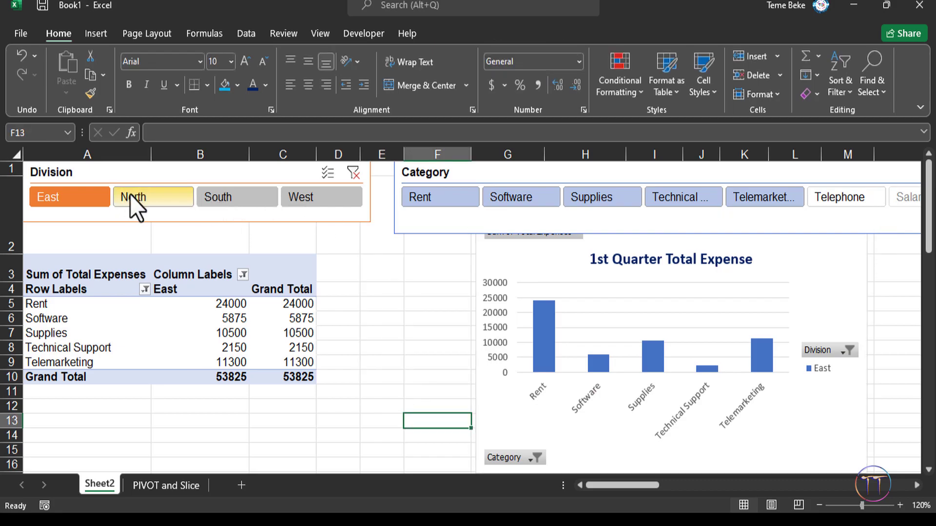
ctrl+click(130, 195)
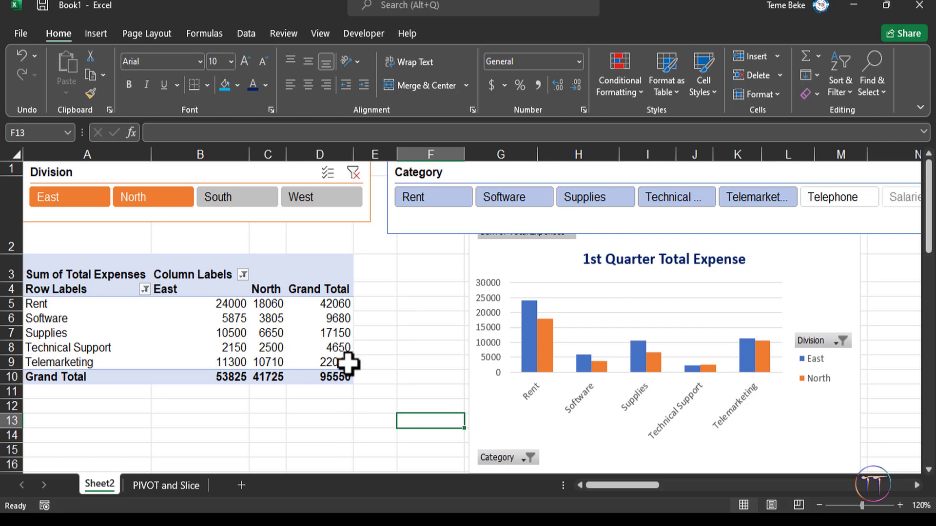
click(243, 197)
click(309, 198)
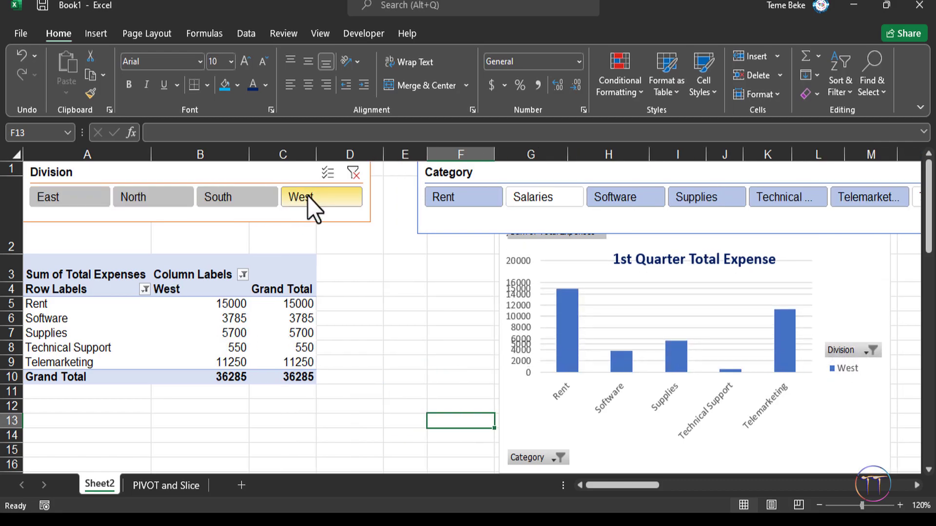
click(75, 193)
click(172, 204)
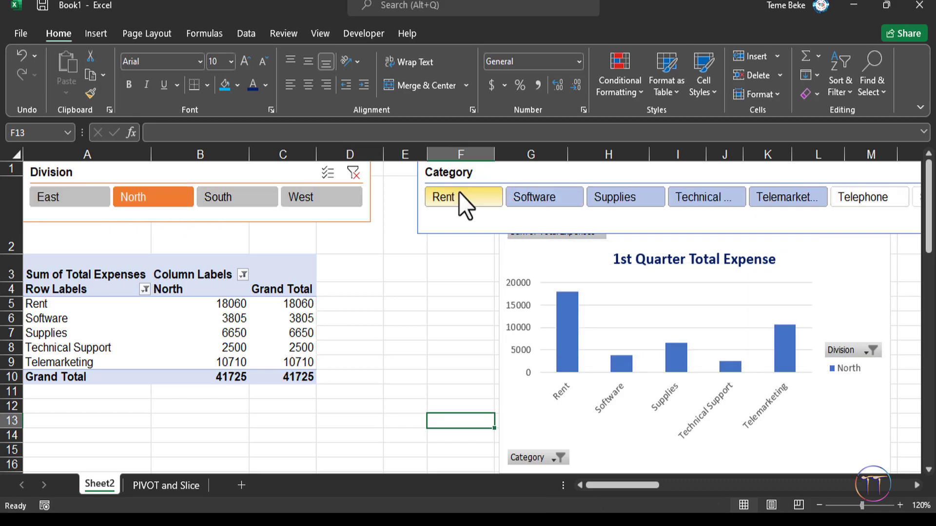
click(354, 173)
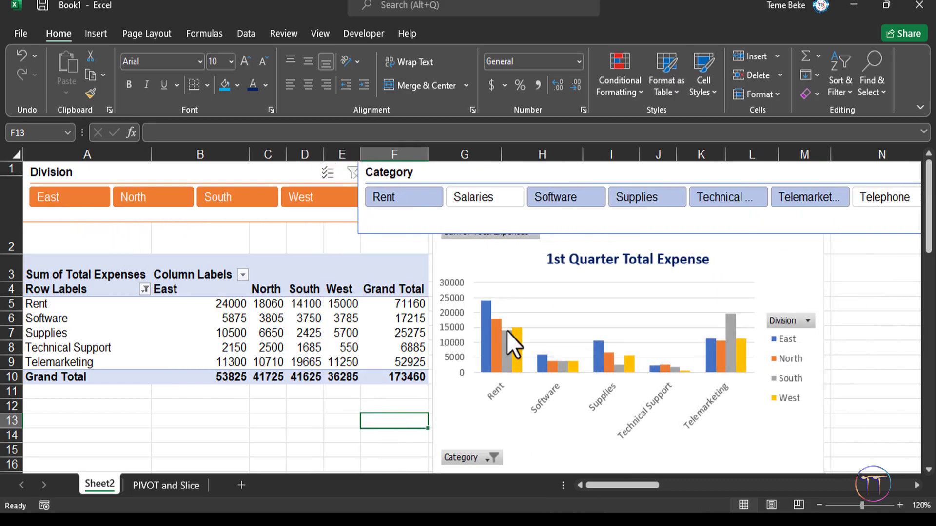
drag(628, 483, 662, 481)
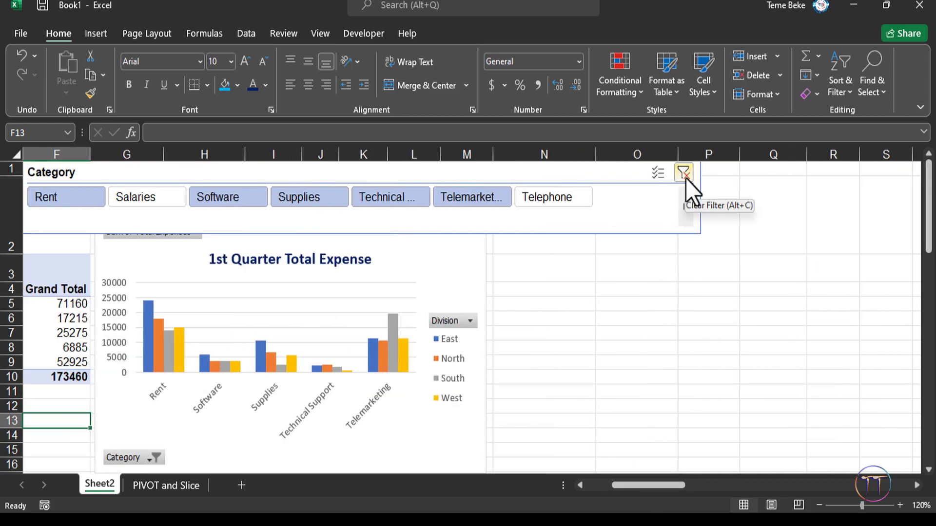
click(684, 173)
Select Salaries, Software and Rent in the Category slicer
drag(642, 486, 627, 485)
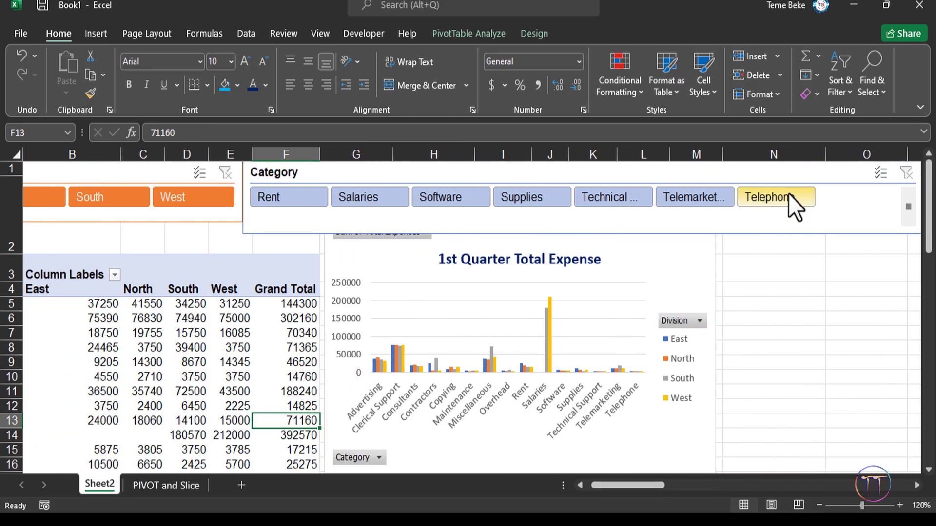
scroll(701, 231, up, 1)
ctrl+click(361, 219)
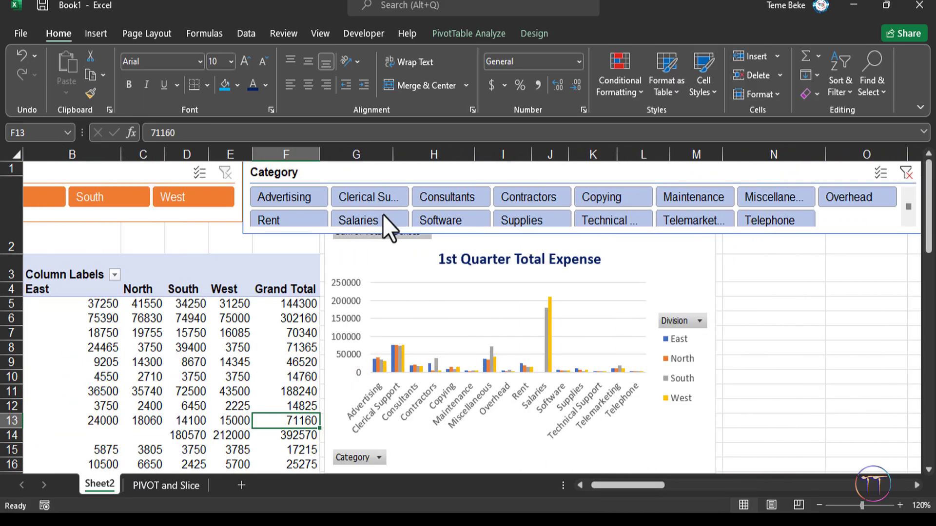
ctrl+click(446, 219)
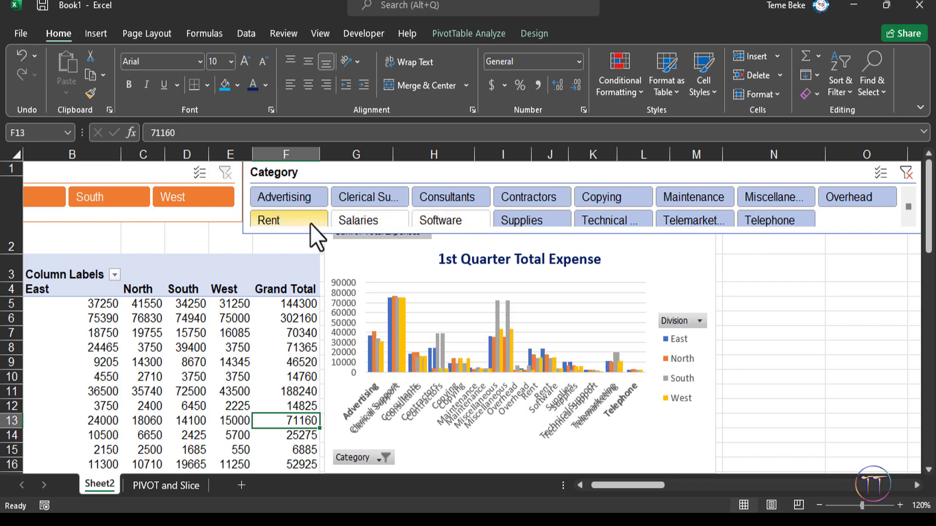
ctrl+click(310, 224)
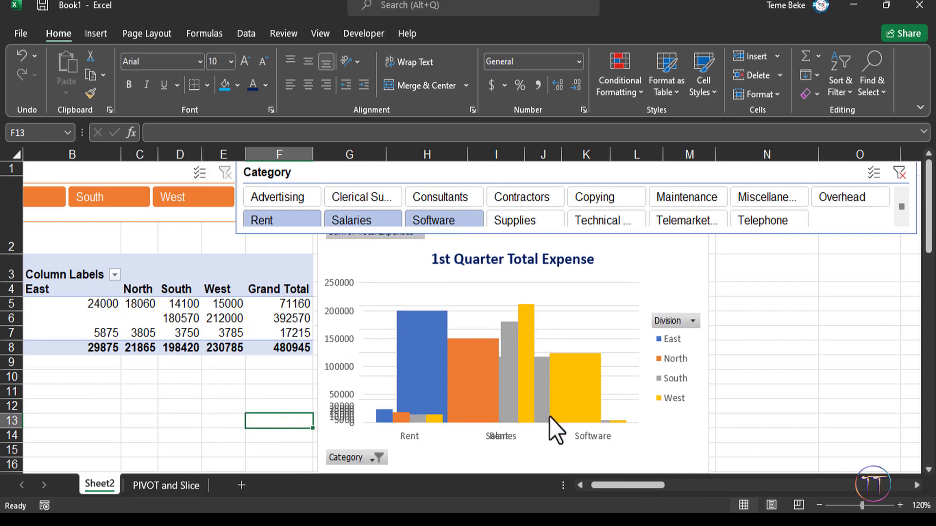
Show North, South, West and East divisions one at a time, then clear the Division filter
click(589, 485)
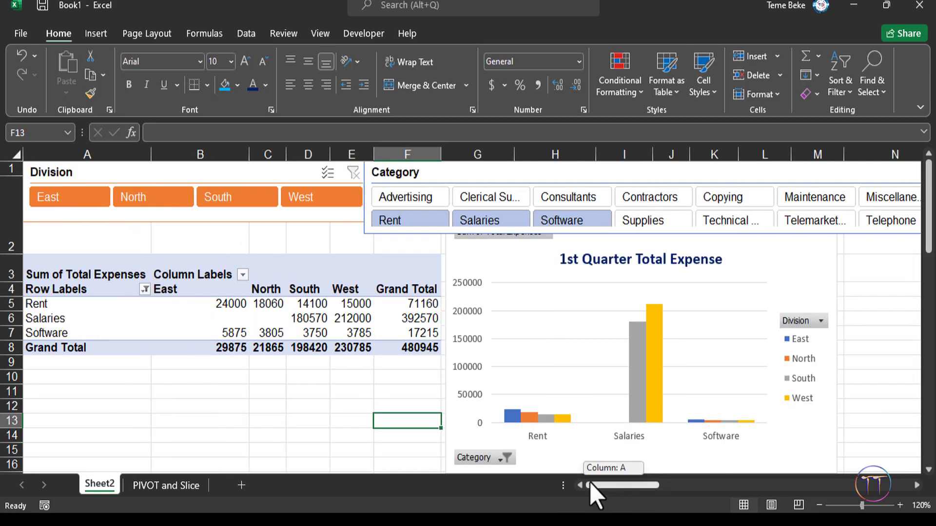
click(148, 194)
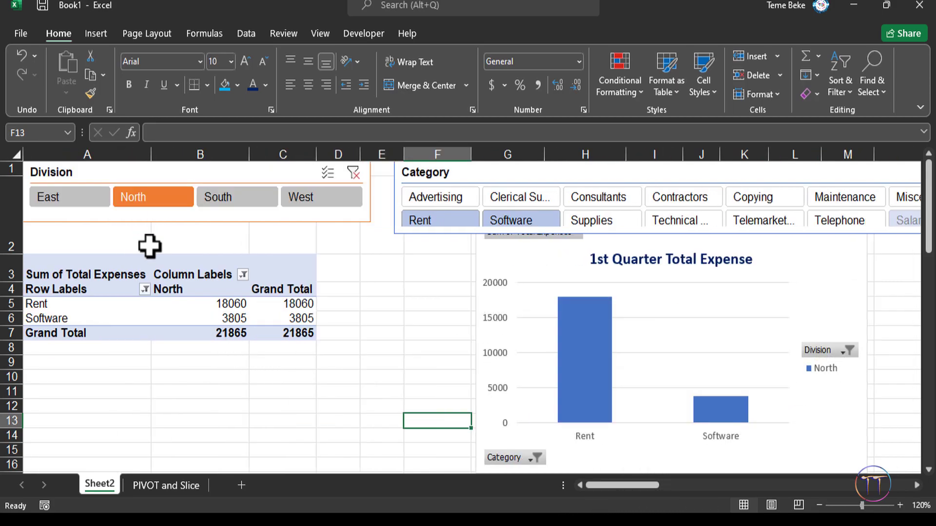
click(241, 199)
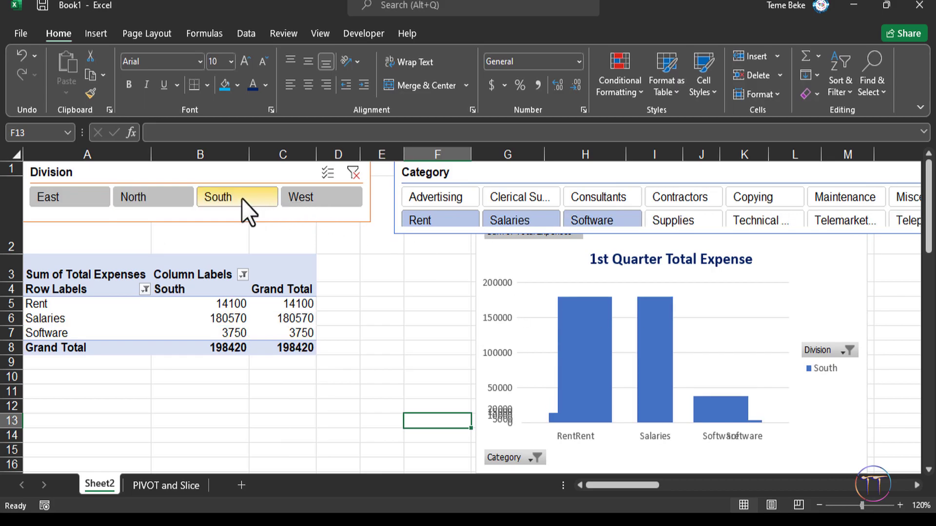
click(300, 196)
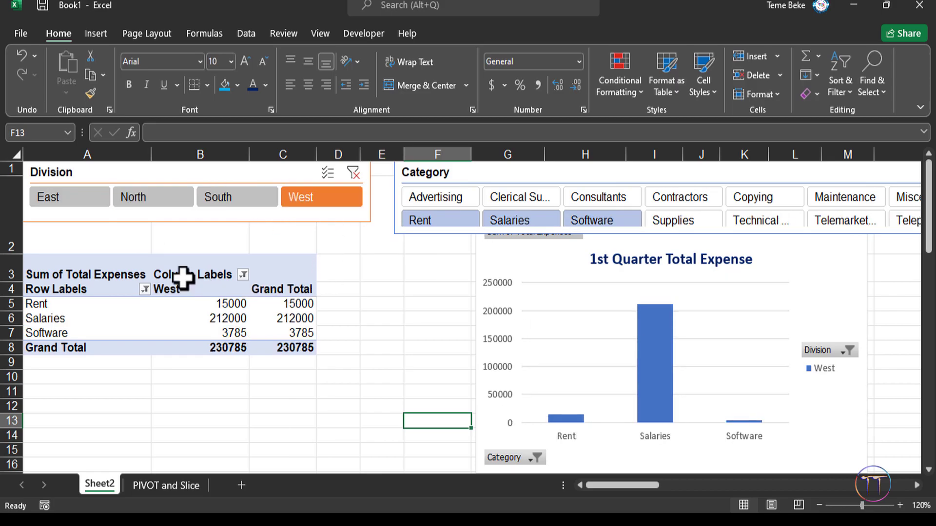
click(78, 200)
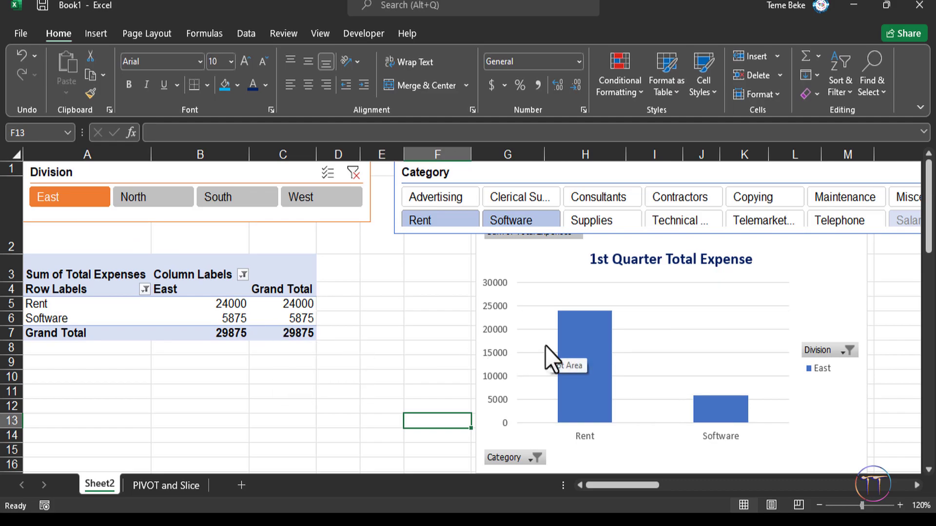
click(353, 173)
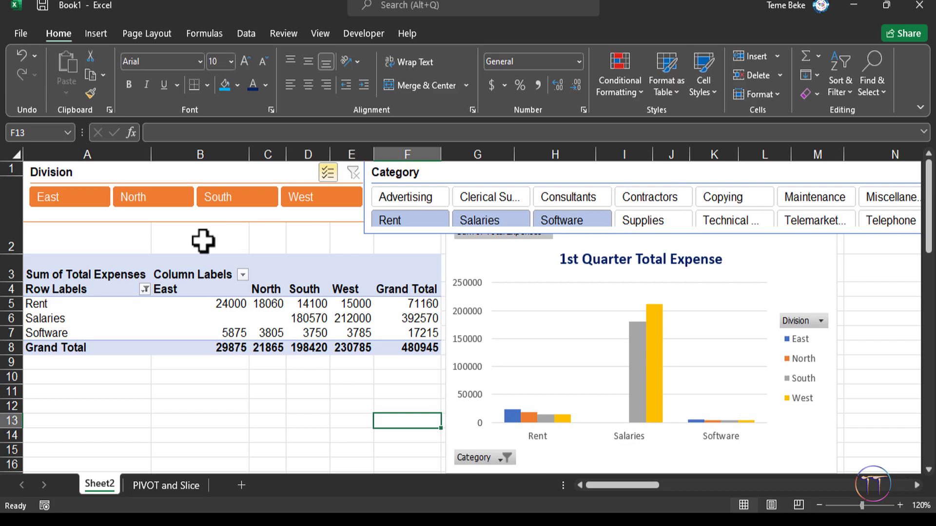
scroll(473, 284, down, 2)
scroll(473, 284, up, 2)
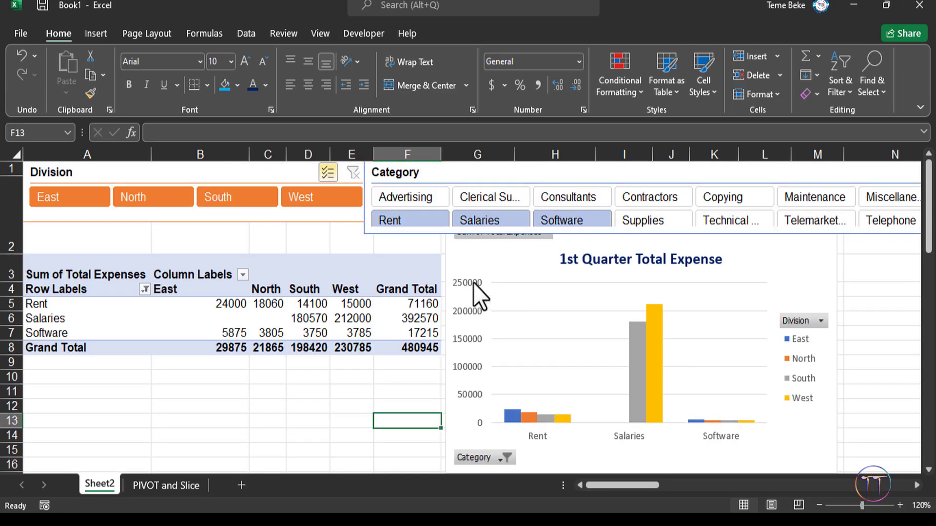